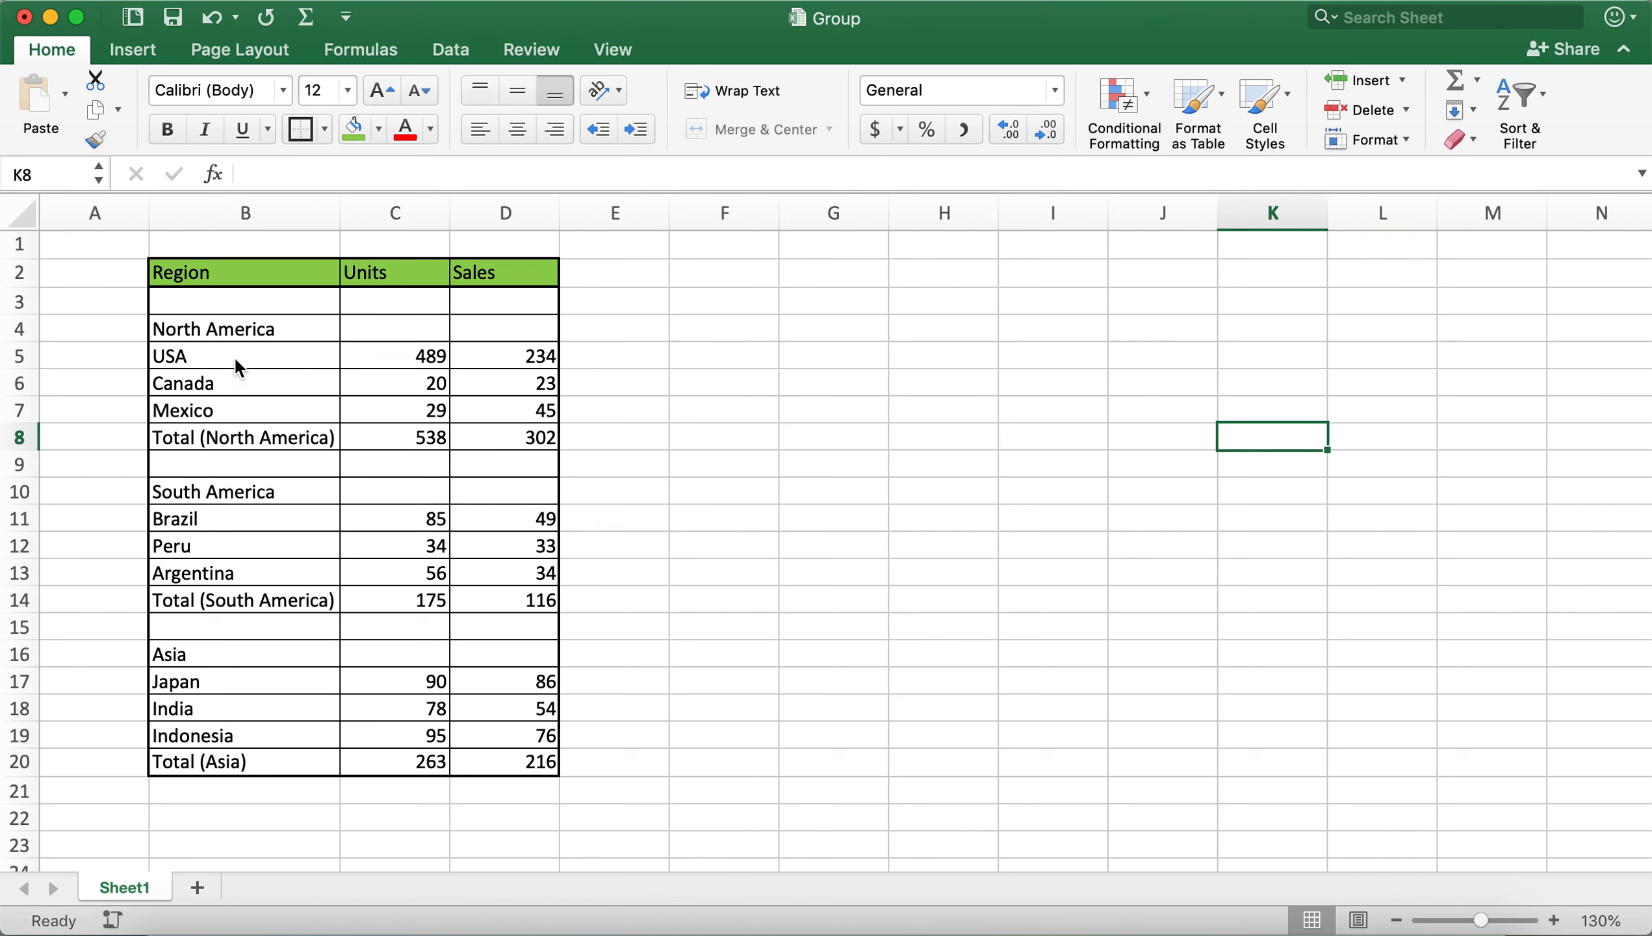
Group the USA, Canada and Mexico entries under North America by rows
click(447, 50)
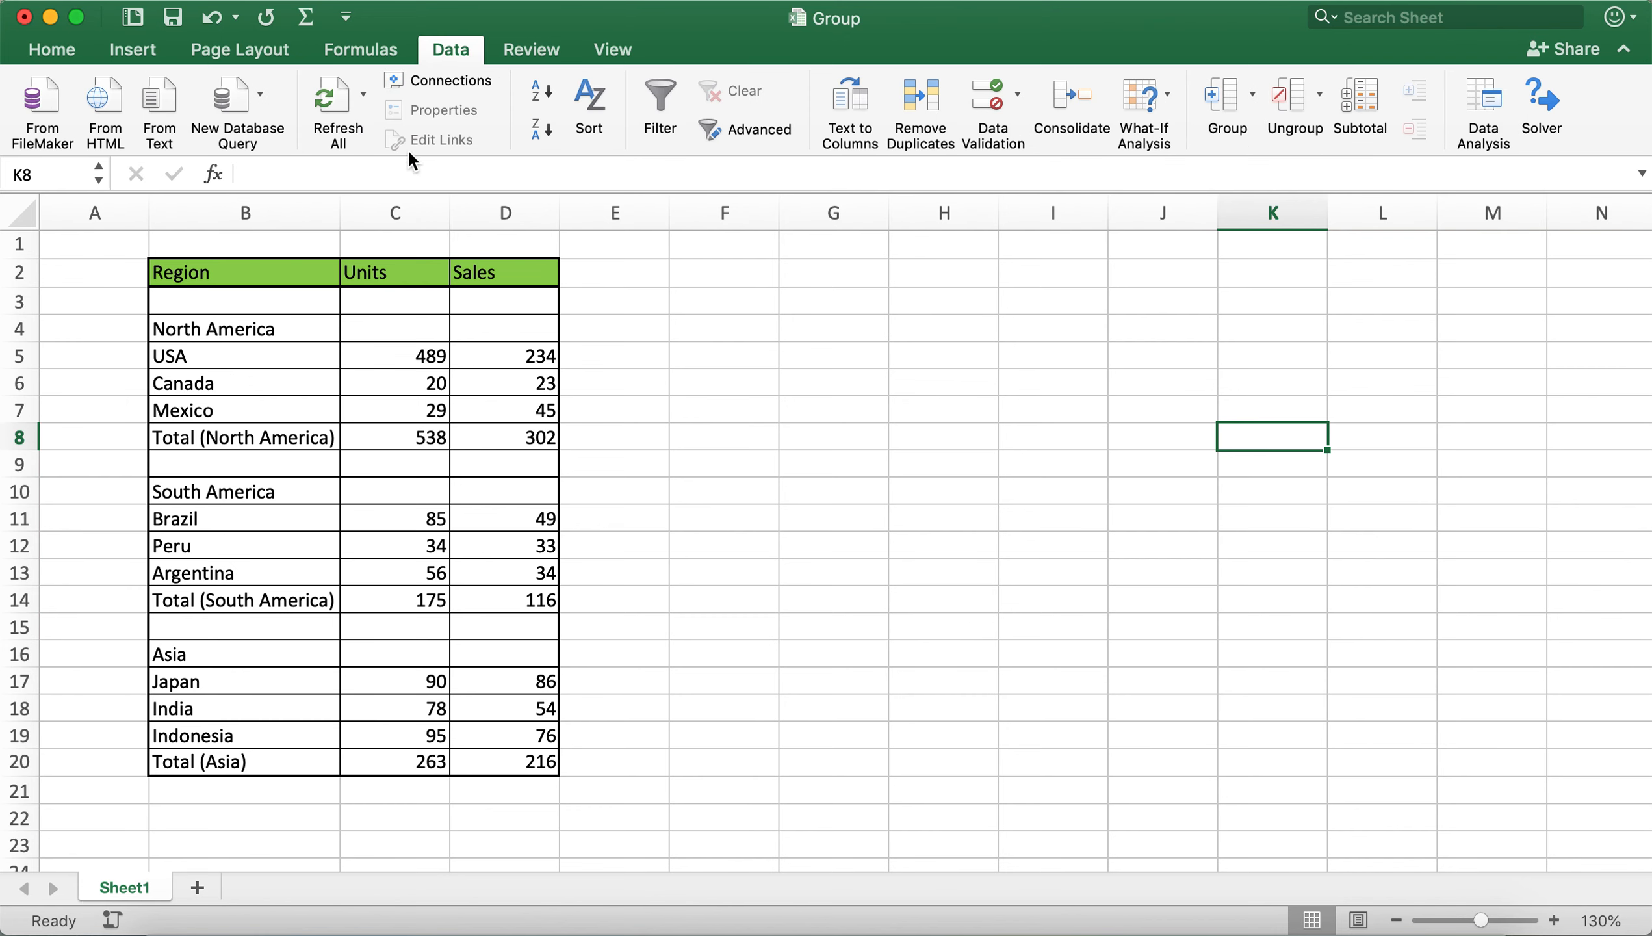
drag(273, 361, 270, 416)
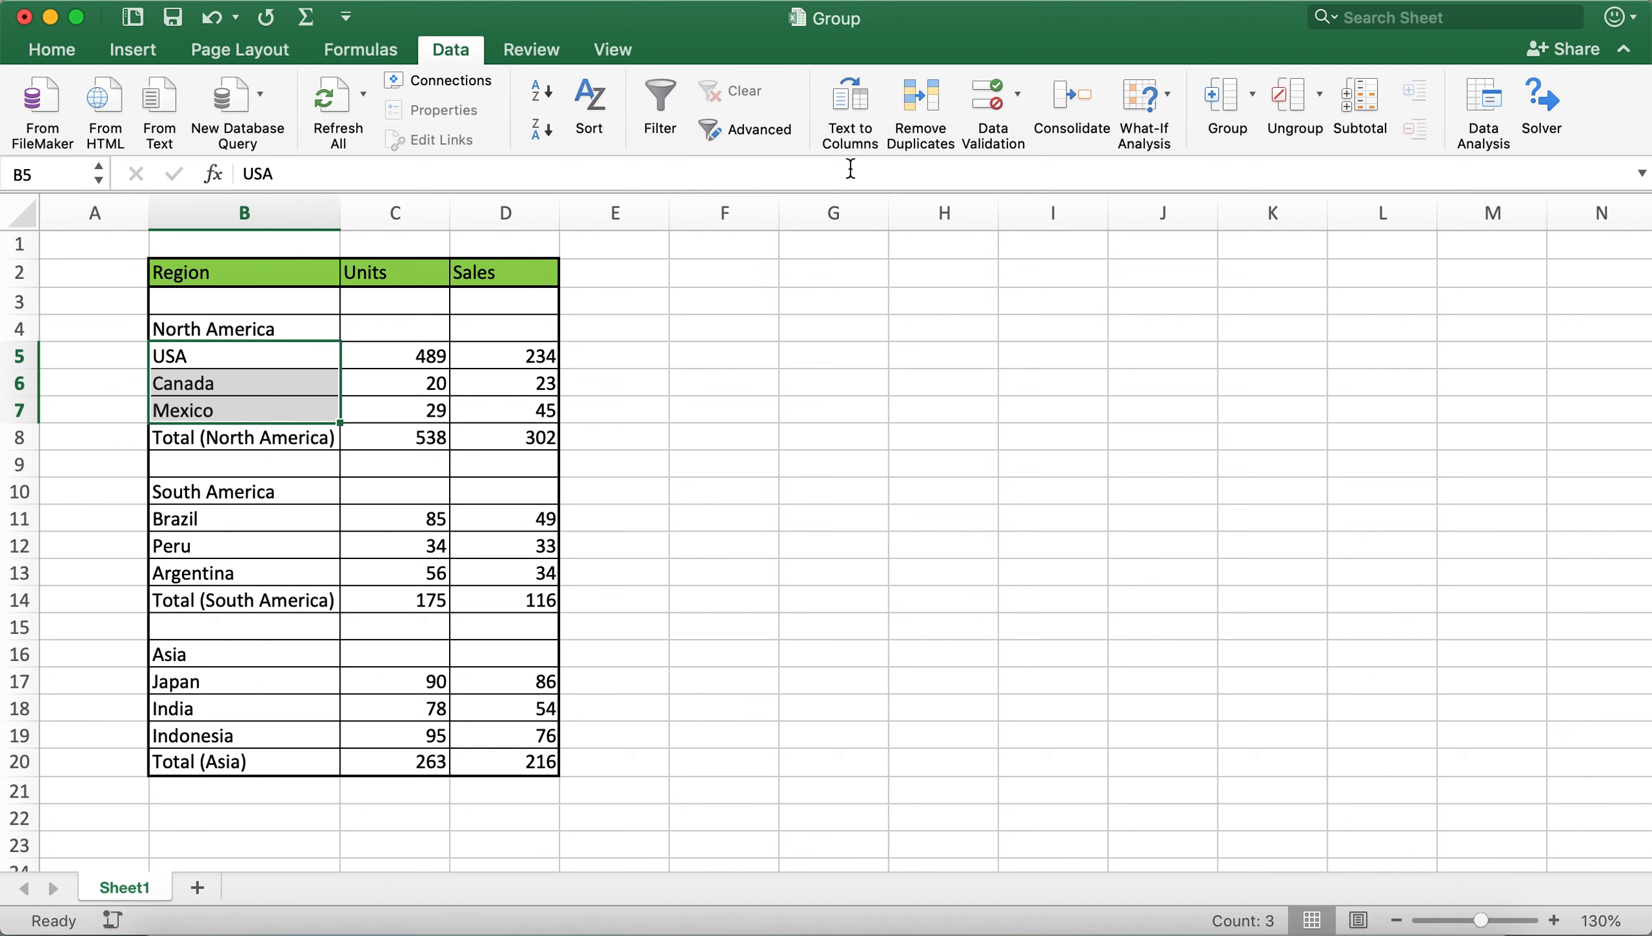
click(1221, 95)
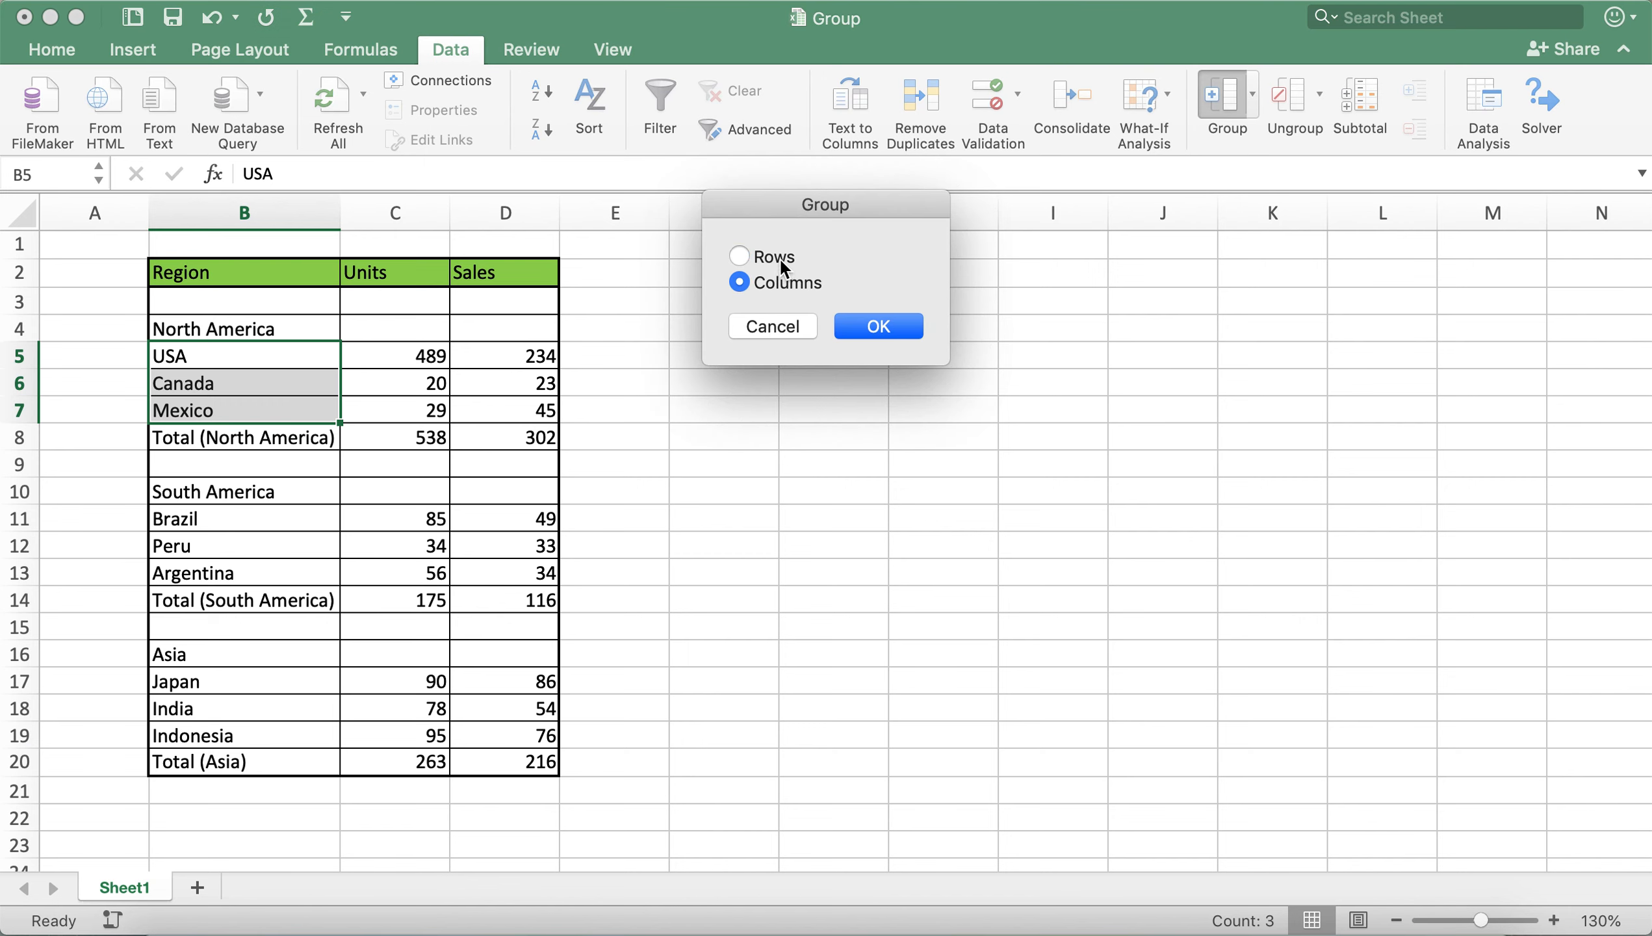
click(776, 257)
click(877, 326)
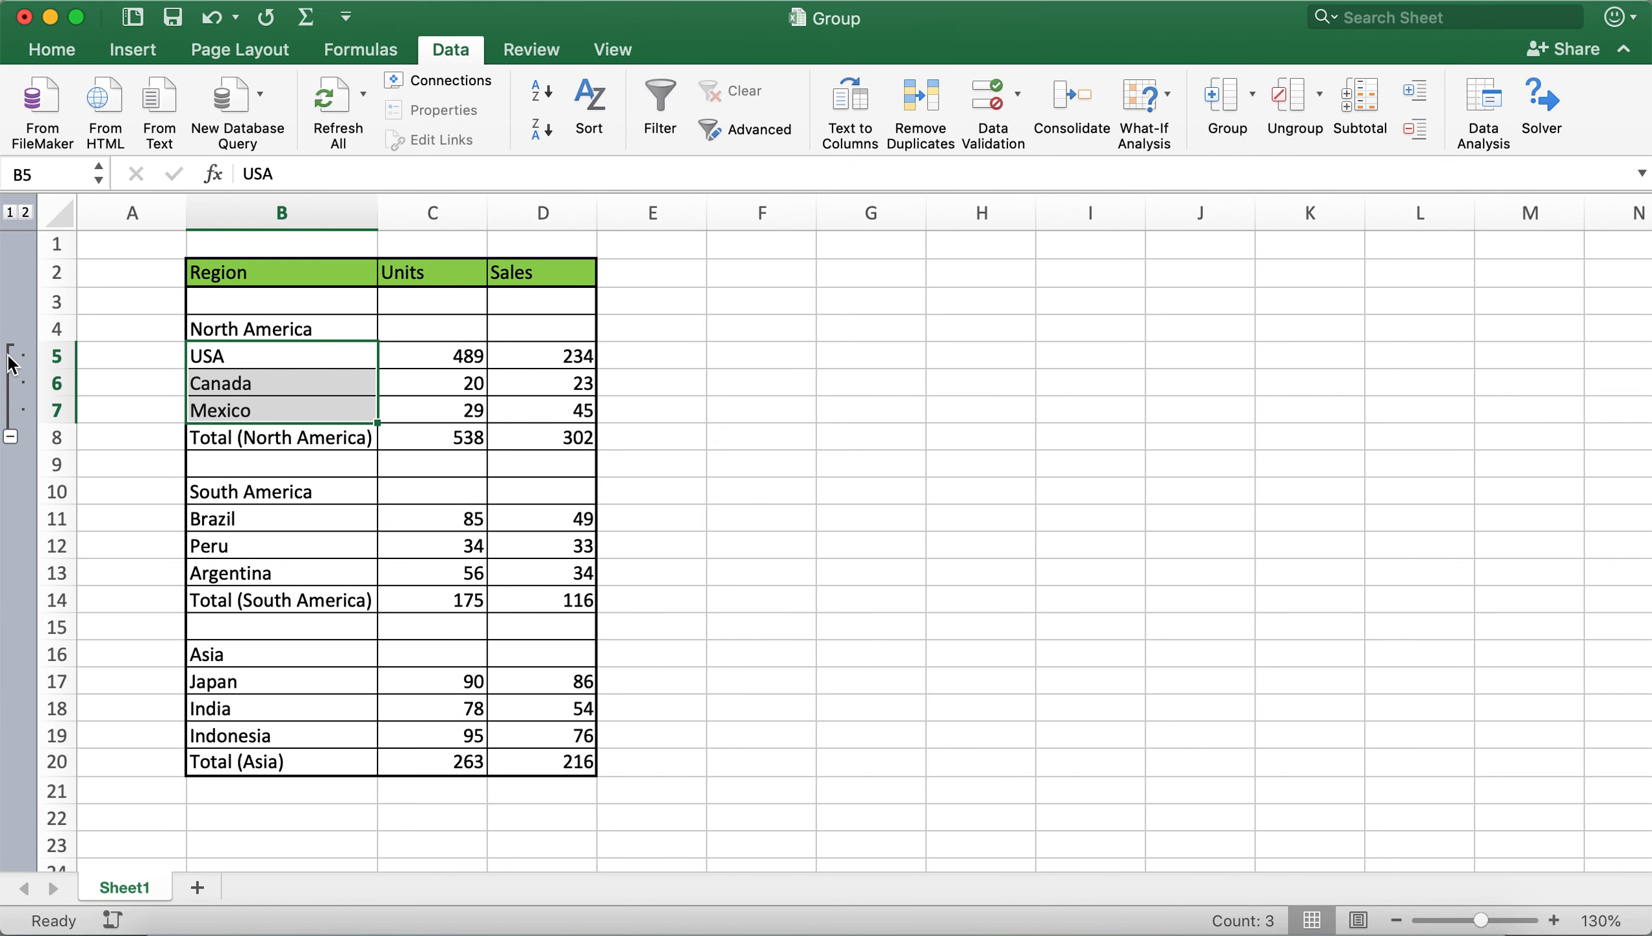
Collapse the North America row group and expand it again to check how it behaves
click(11, 438)
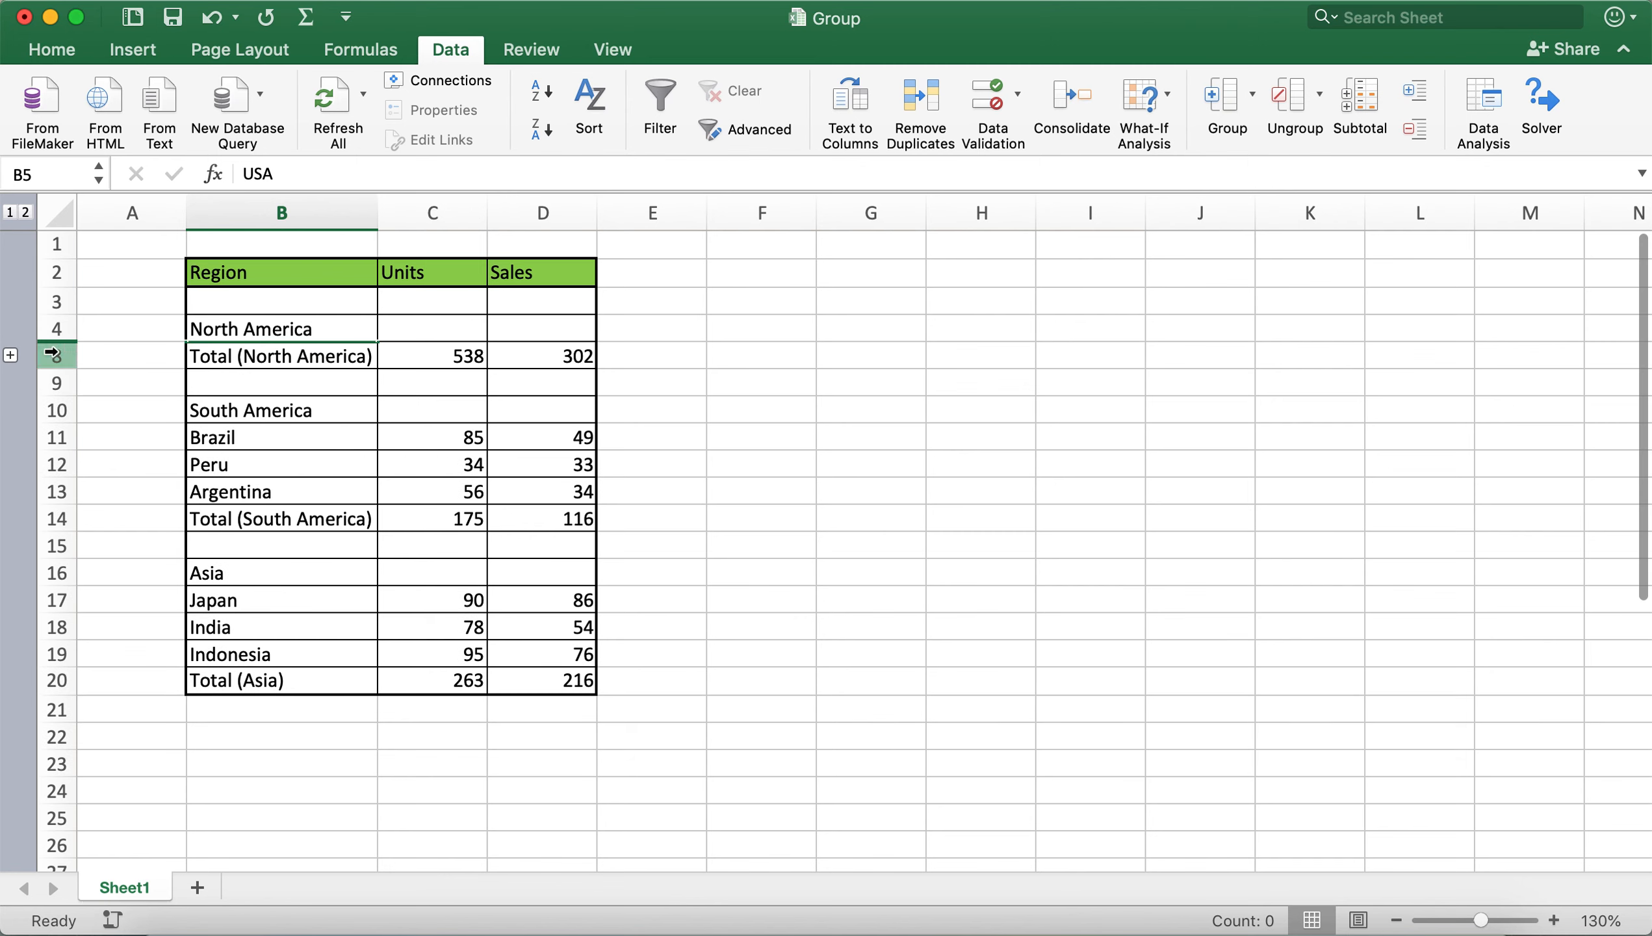
click(11, 357)
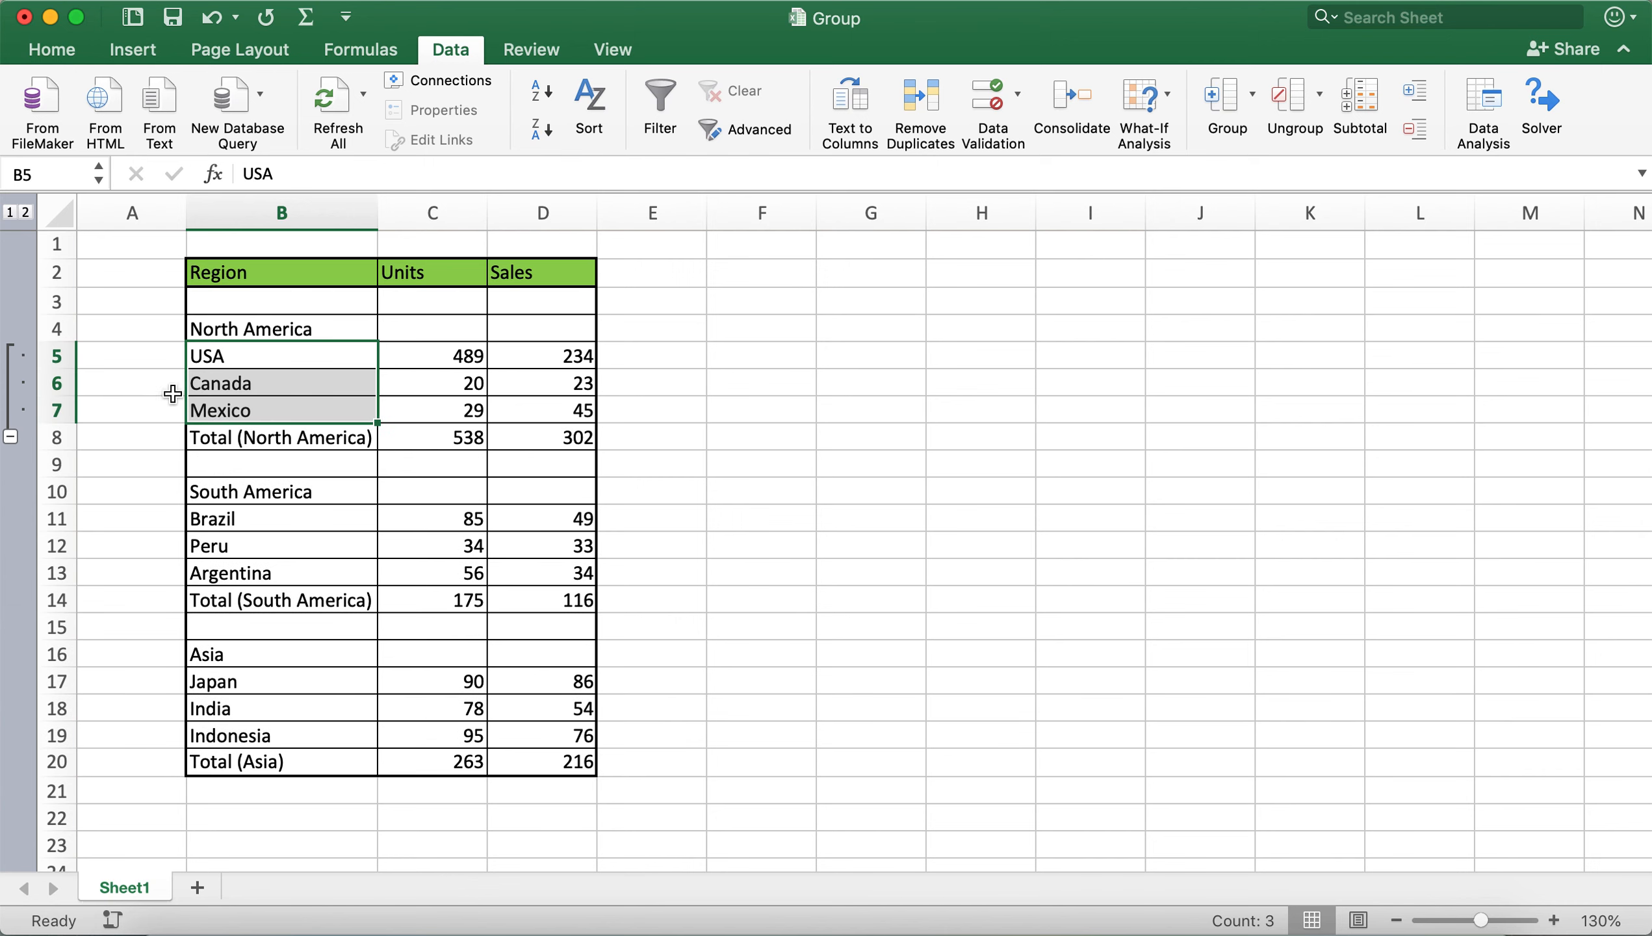
click(336, 412)
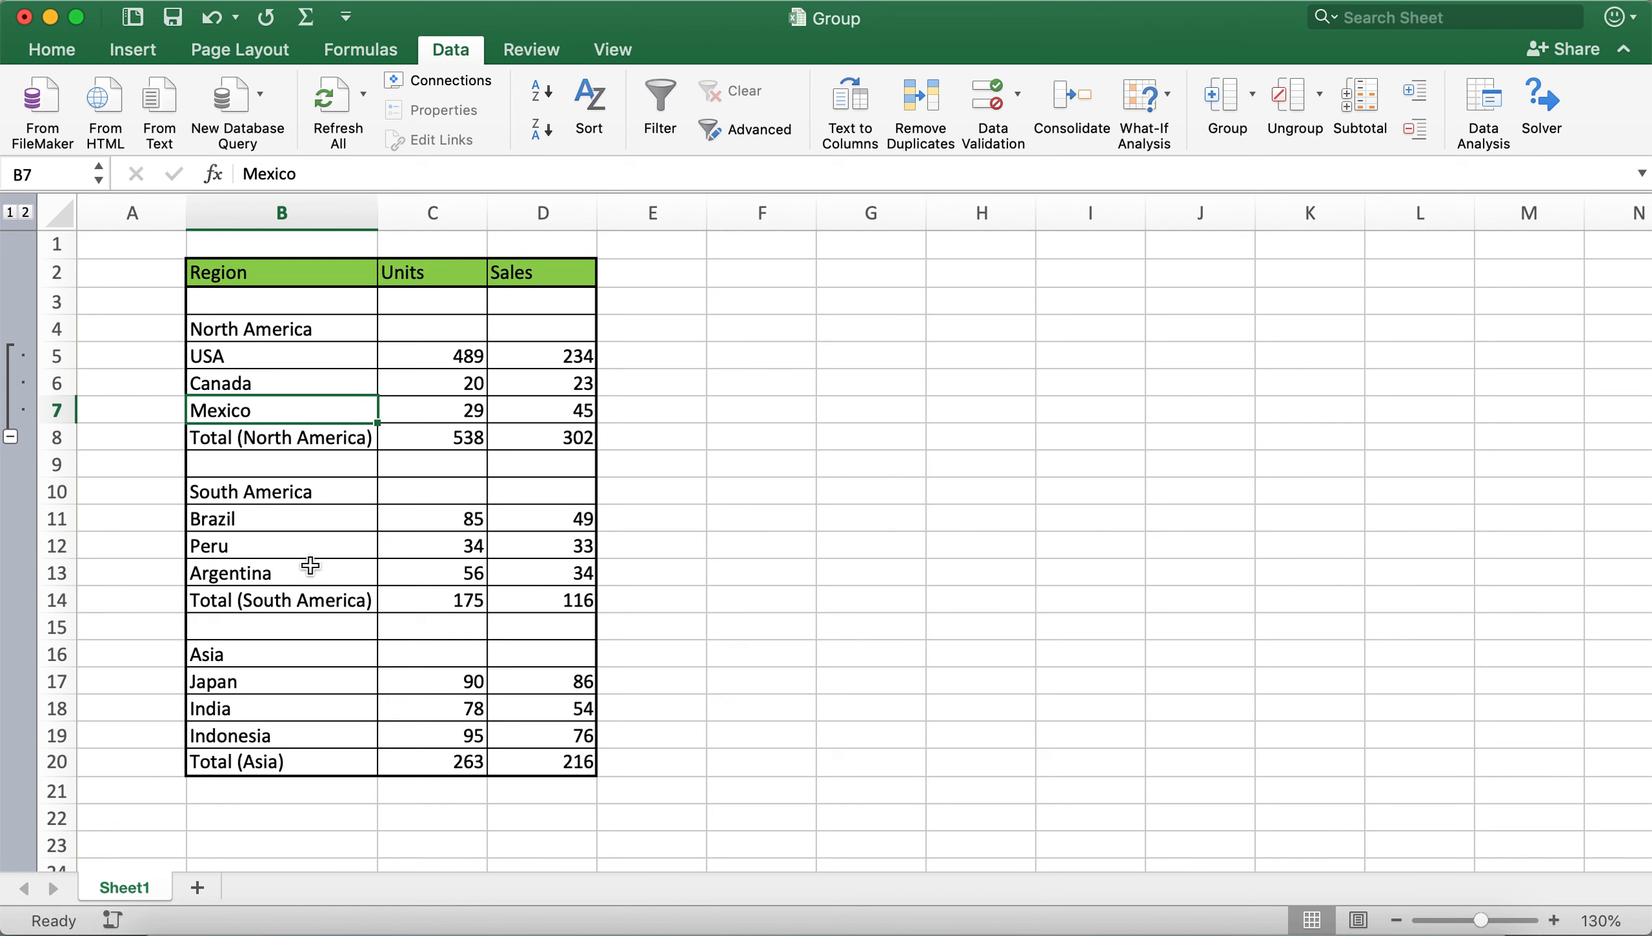
Group the Brazil, Peru and Argentina entries by rows, and test the group by collapsing and re-expanding it
drag(277, 519, 273, 564)
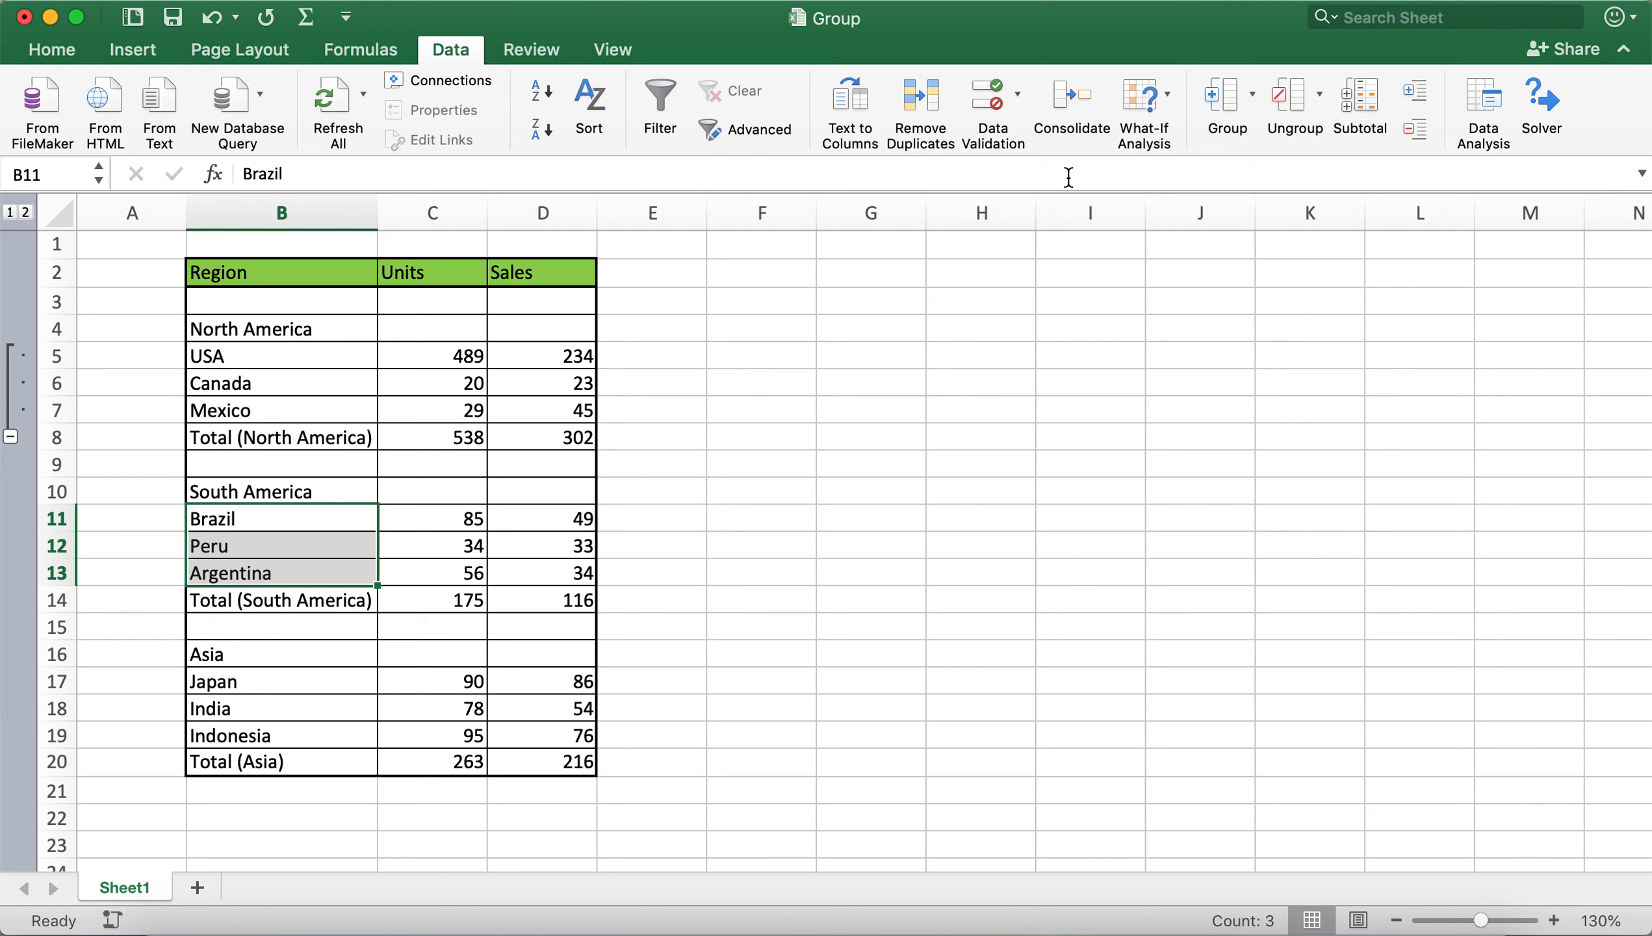
click(1228, 100)
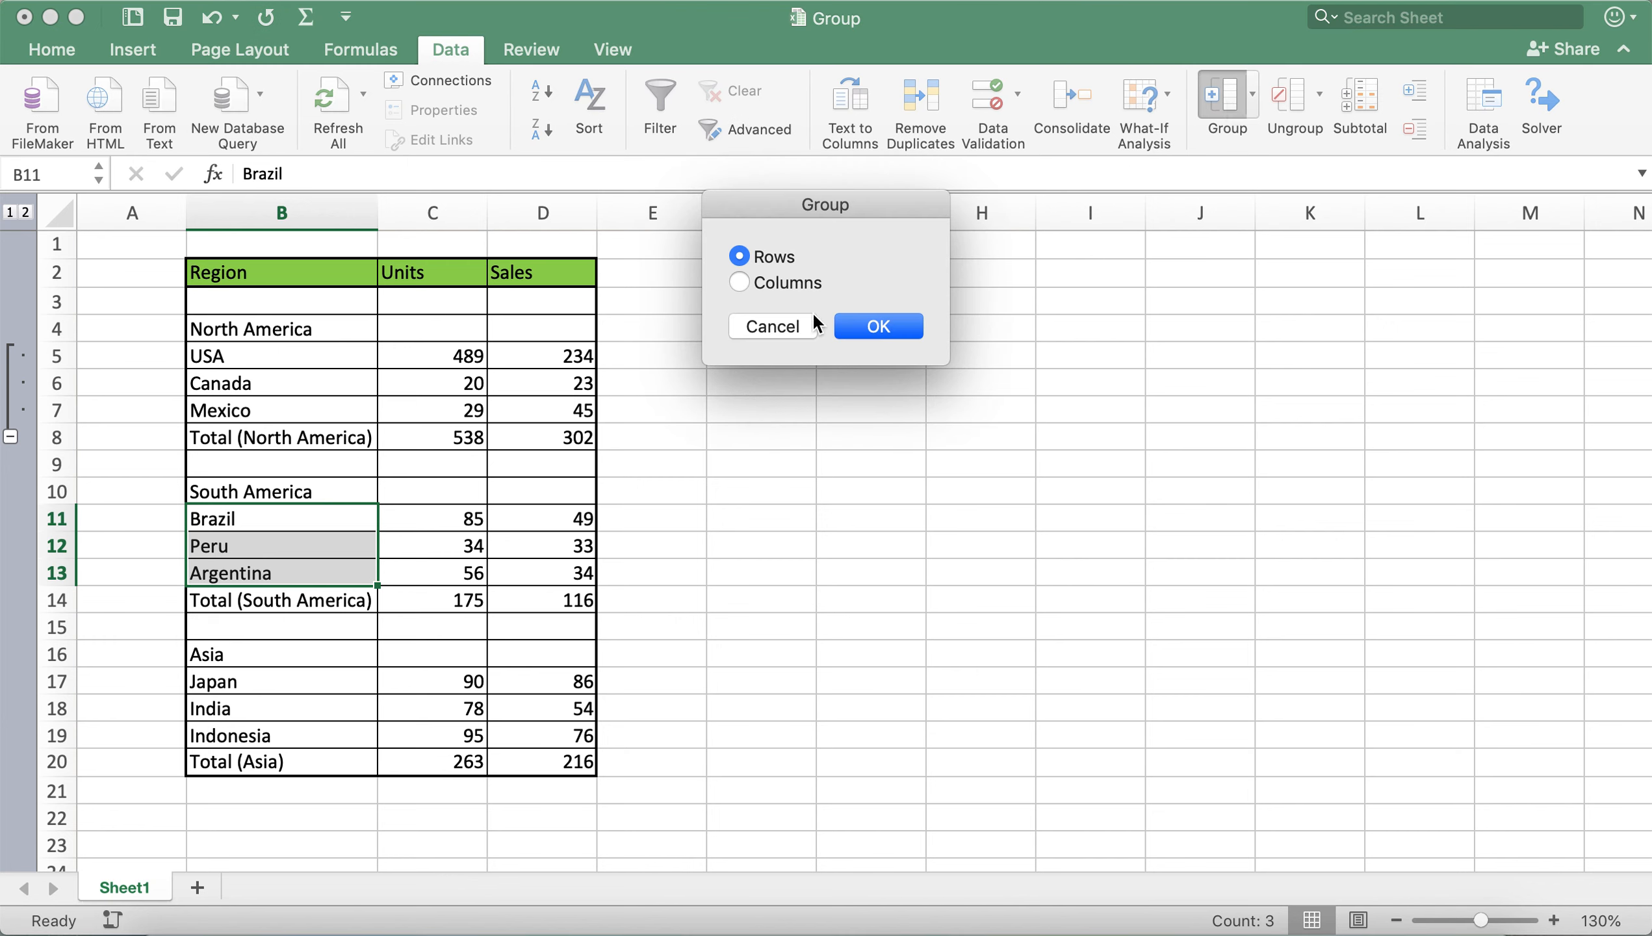
click(887, 328)
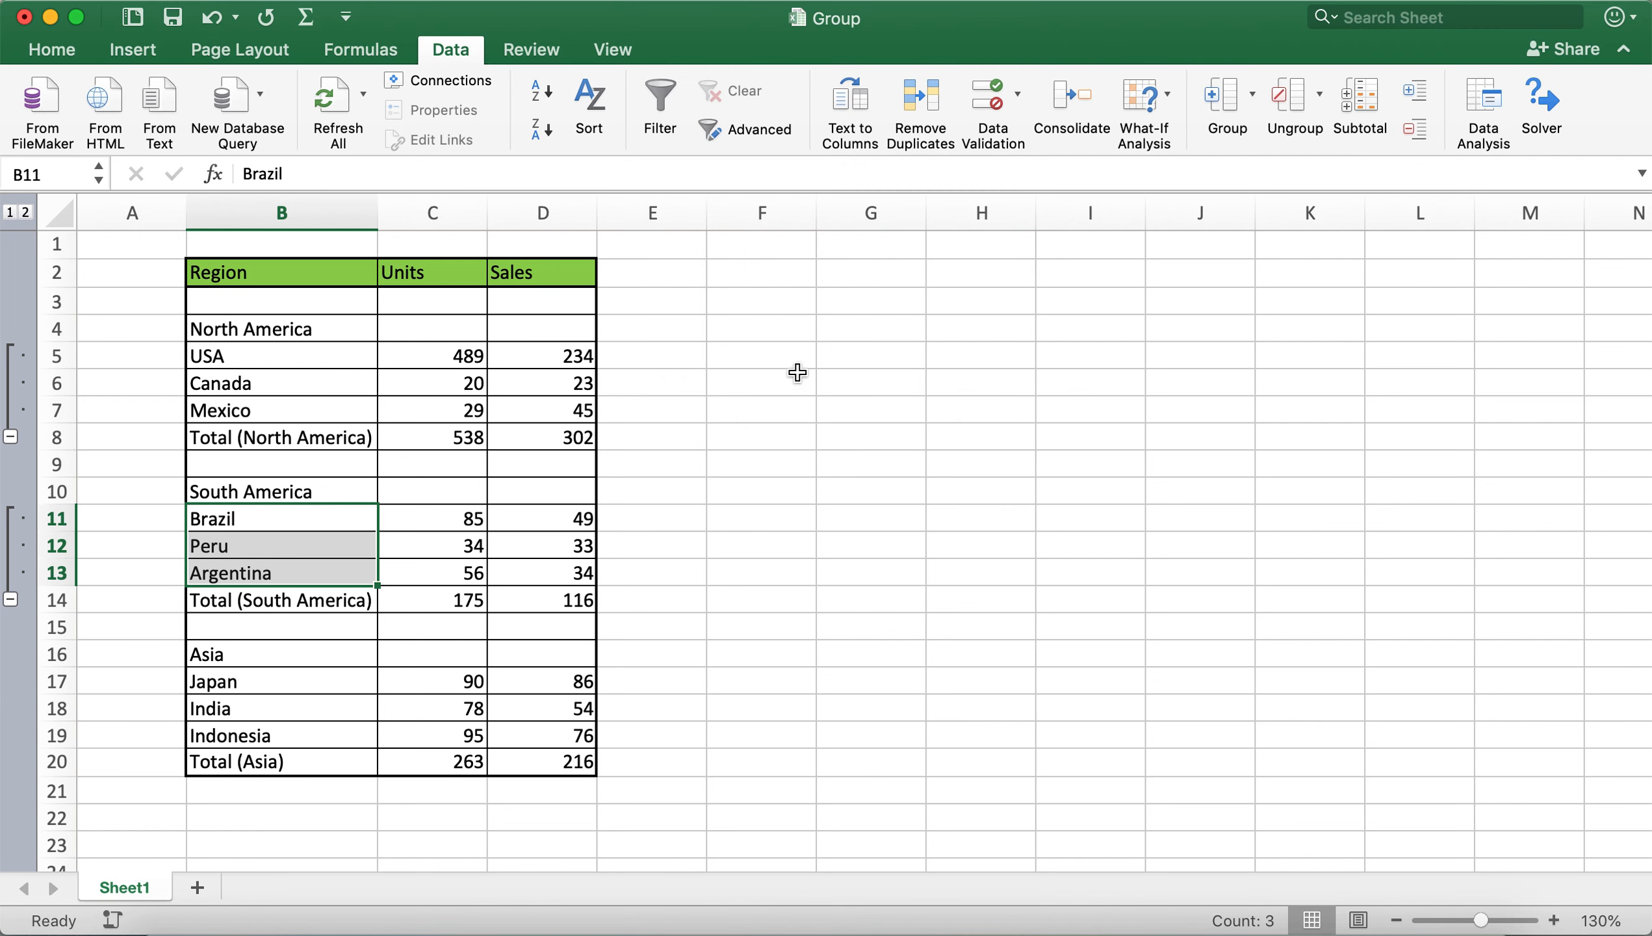
click(11, 599)
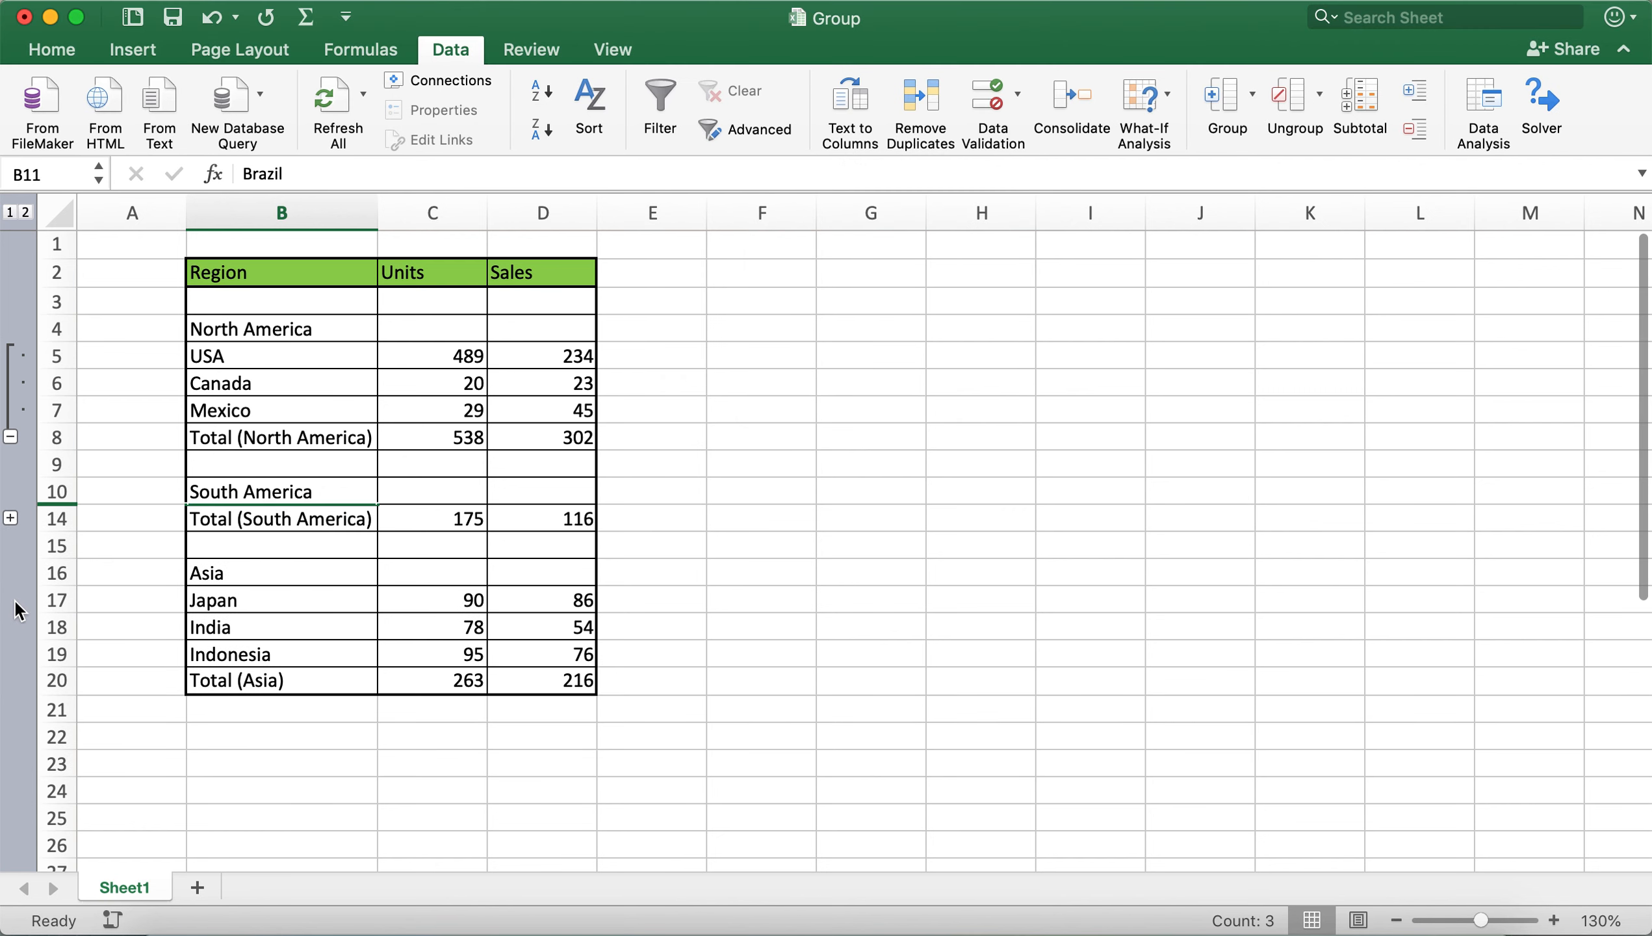
click(10, 518)
Group the Japan, India and Indonesia entries by rows, and test the group by collapsing and re-expanding it
click(265, 652)
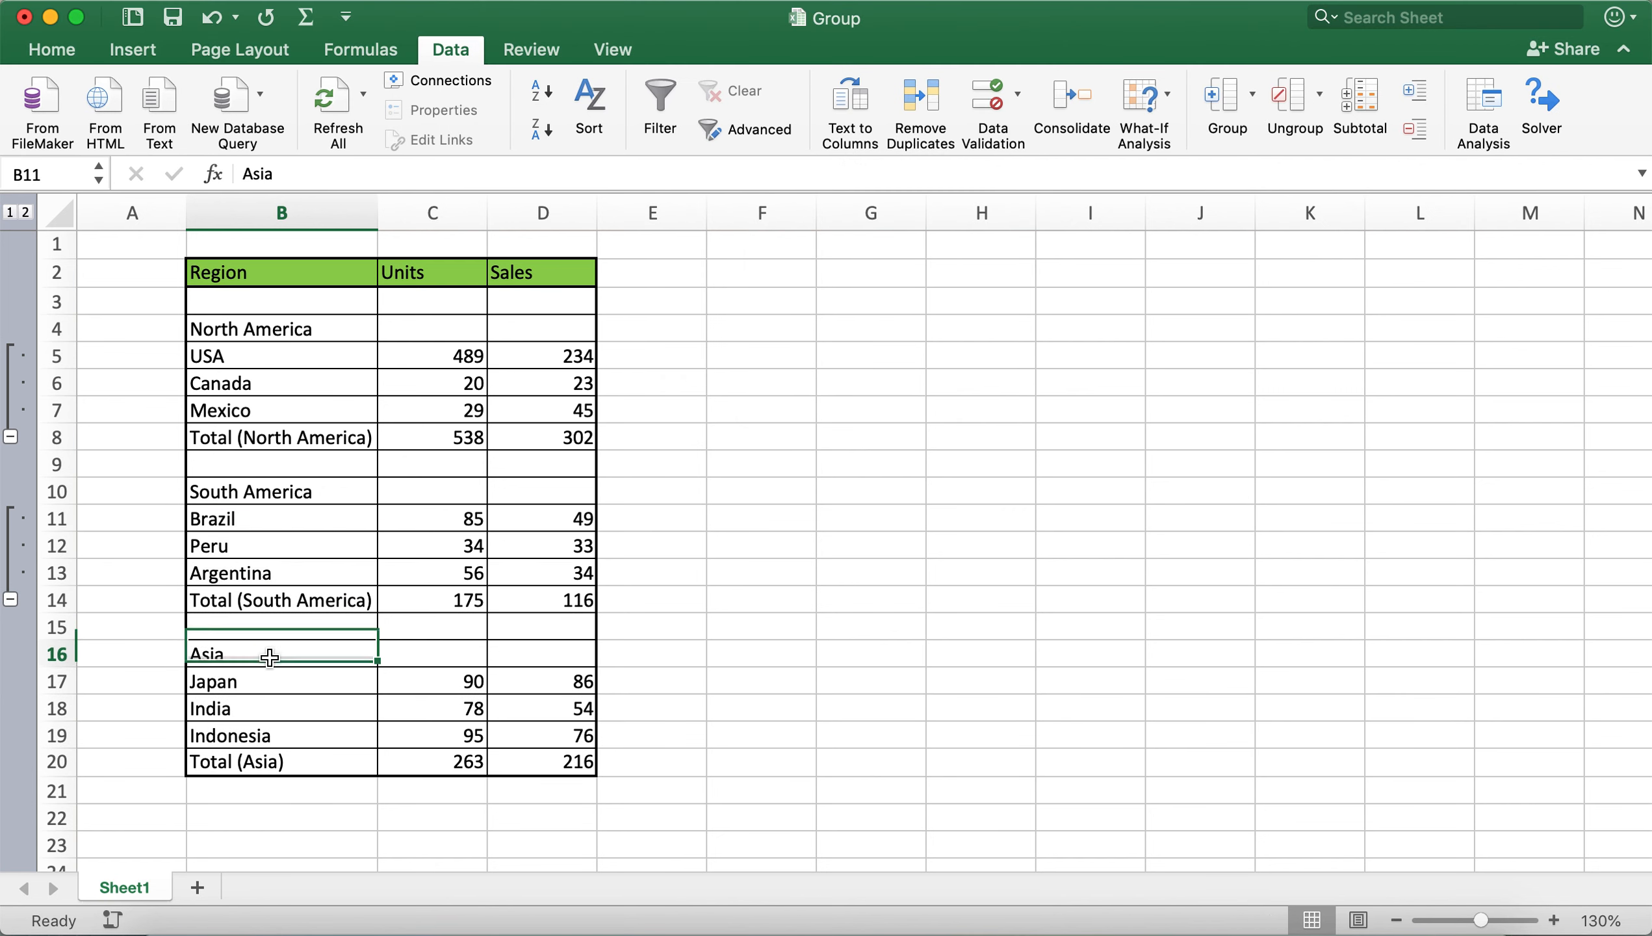
drag(240, 682, 239, 735)
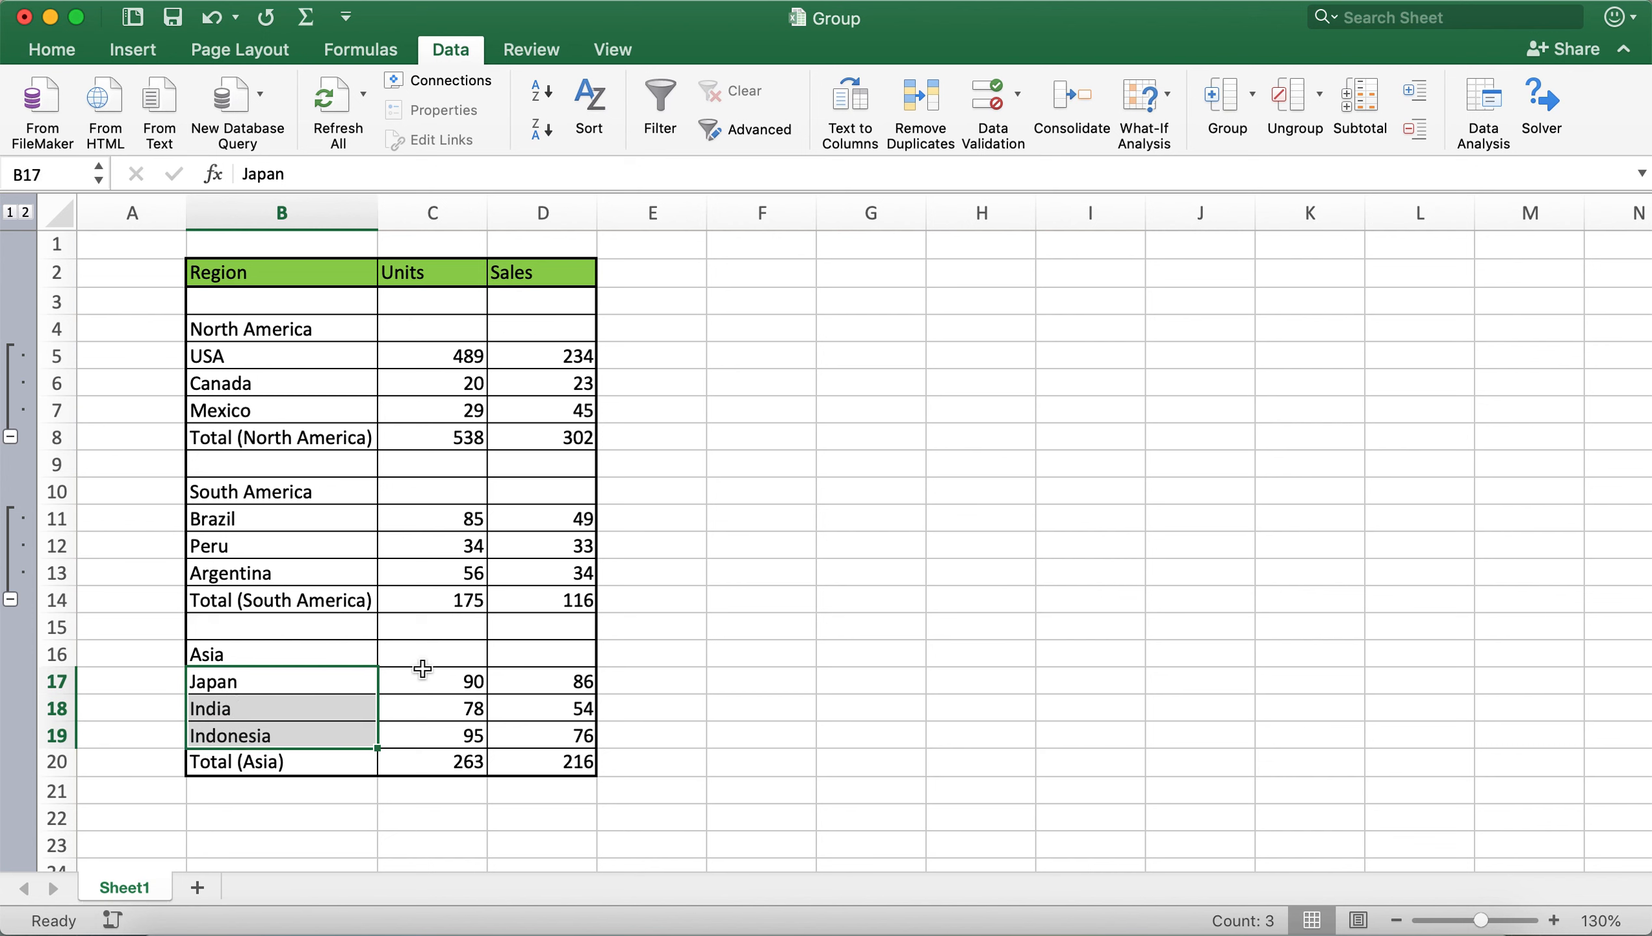
click(1221, 101)
click(861, 327)
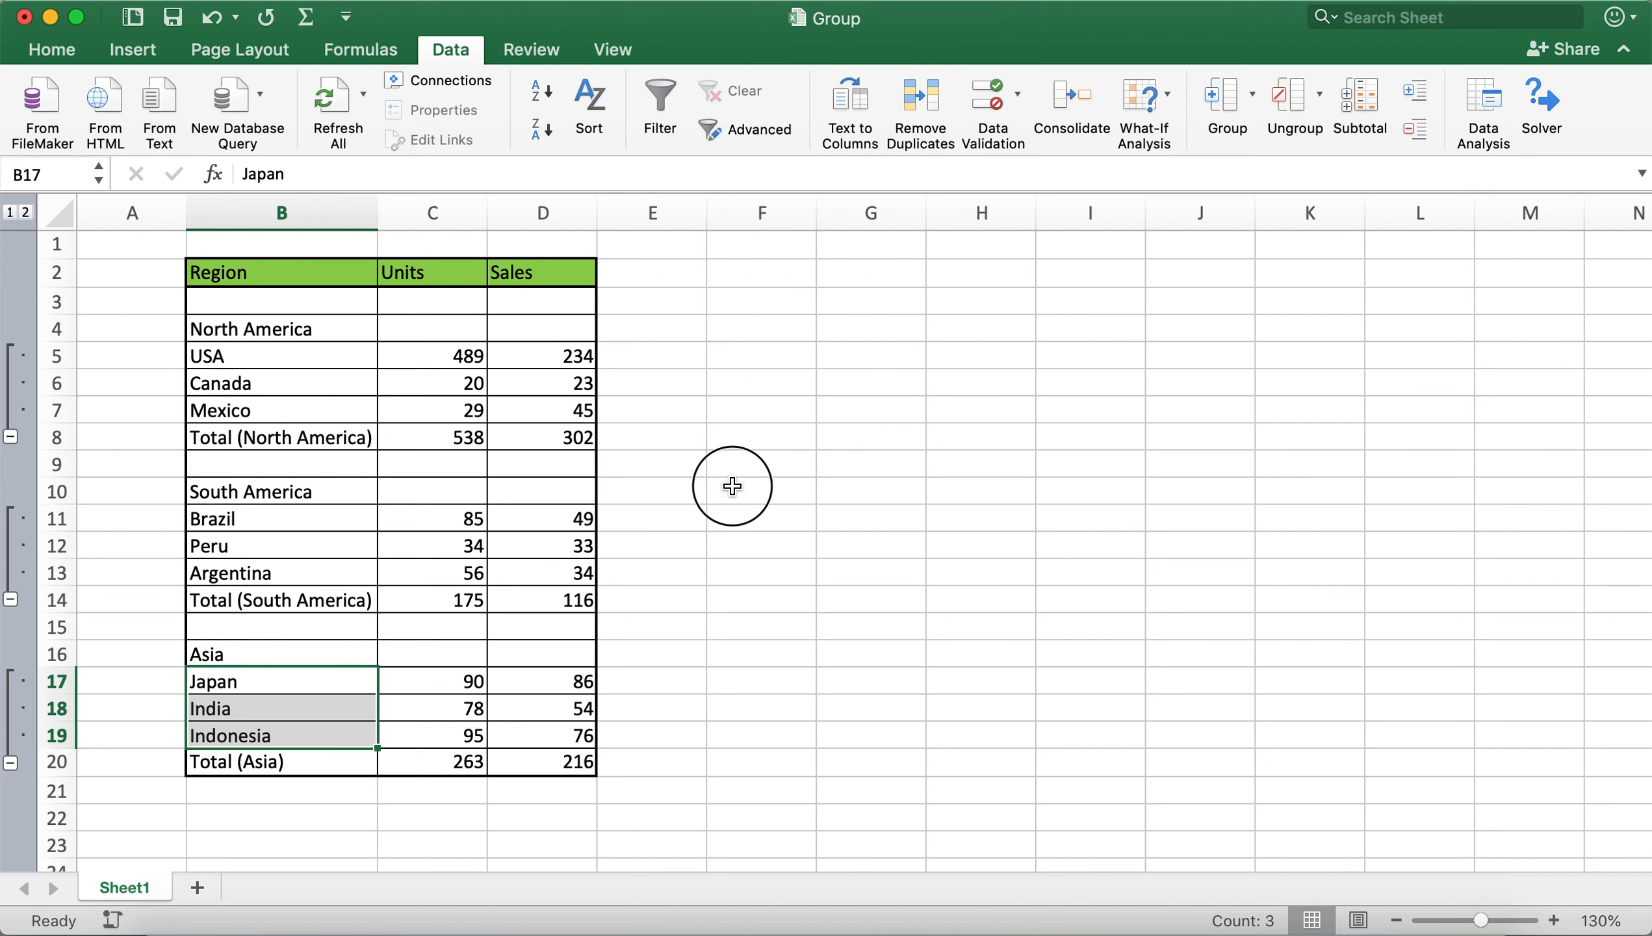
click(736, 488)
click(10, 762)
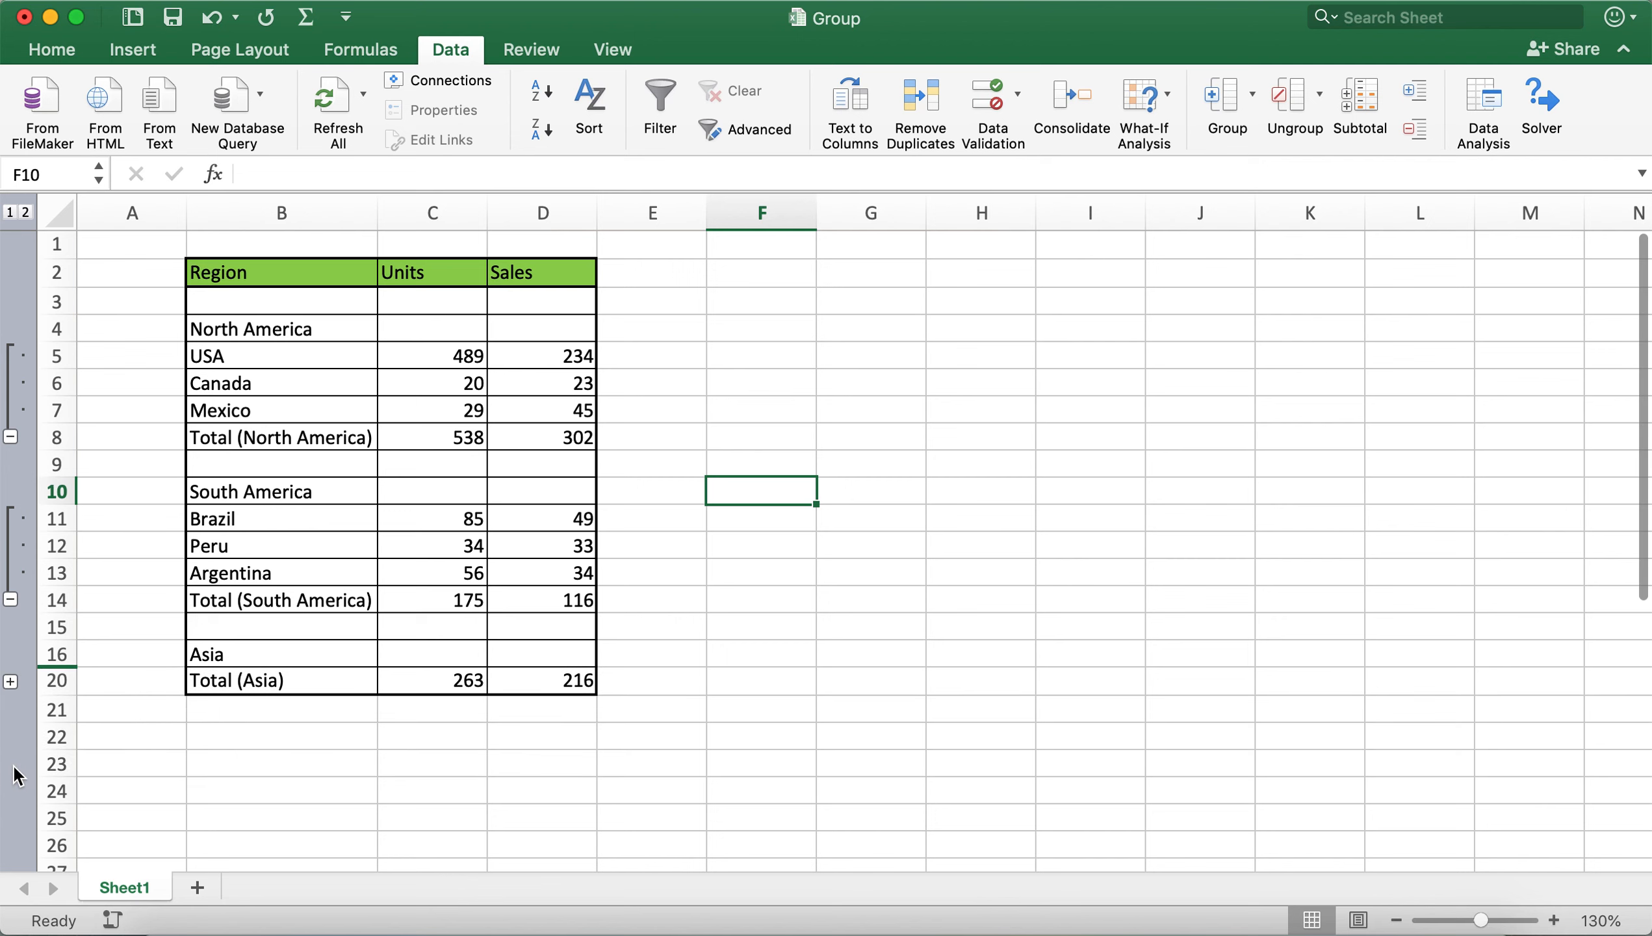
click(11, 685)
click(881, 735)
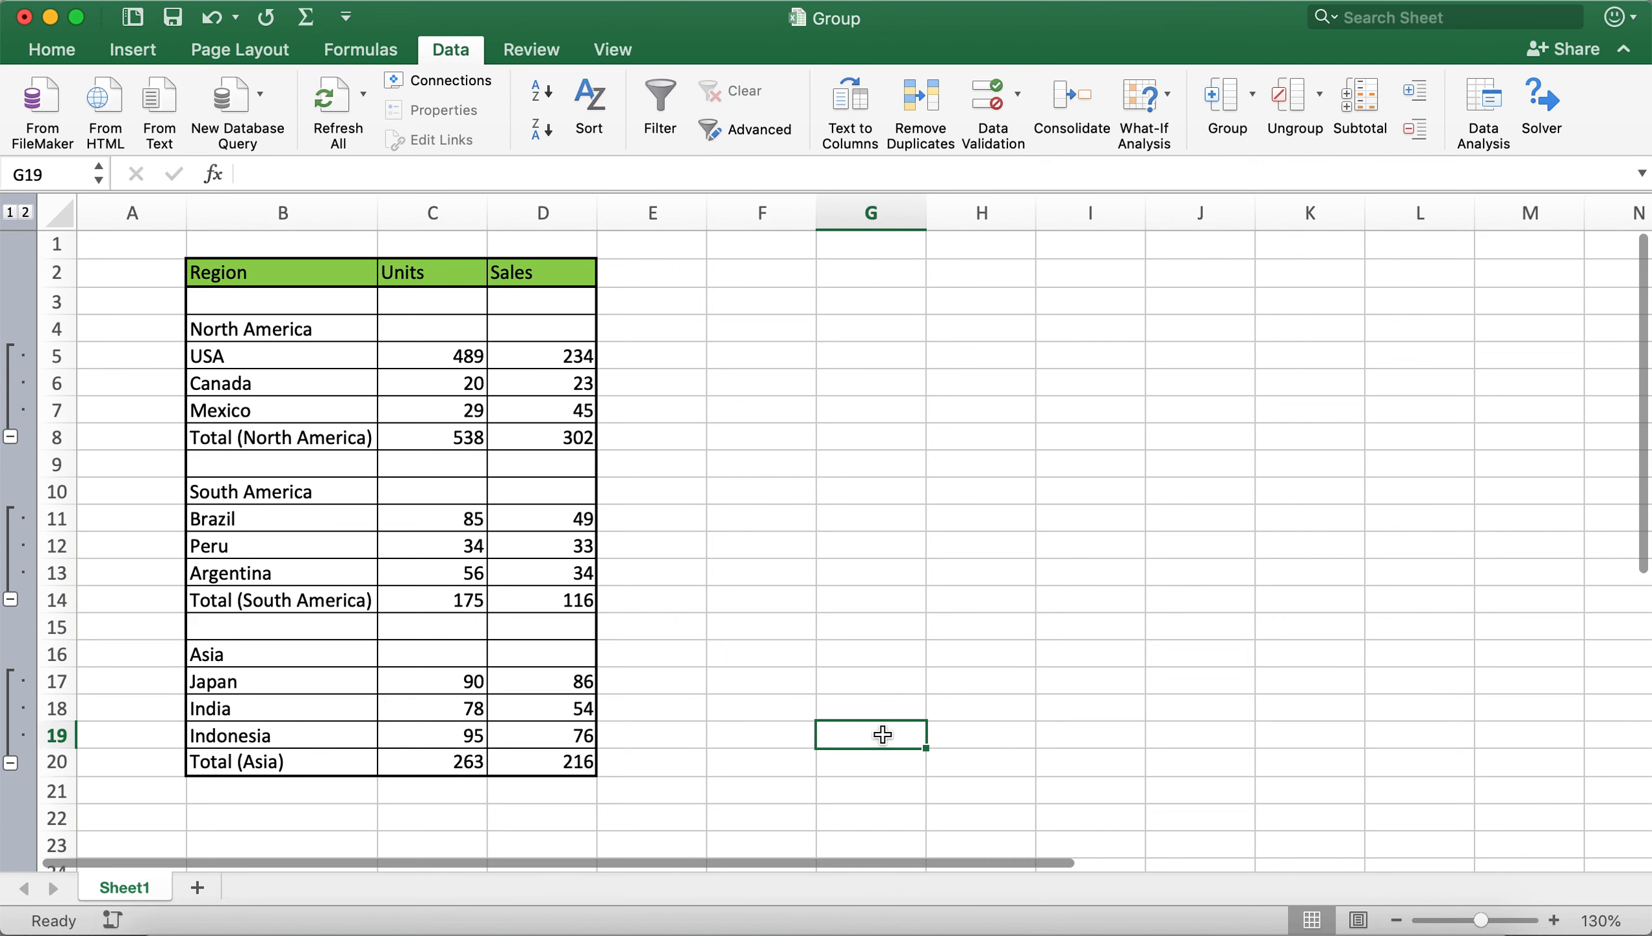
Group all regions from the North America heading in row 4 through Total (Asia) in row 20 as one outer row group
drag(308, 334, 277, 763)
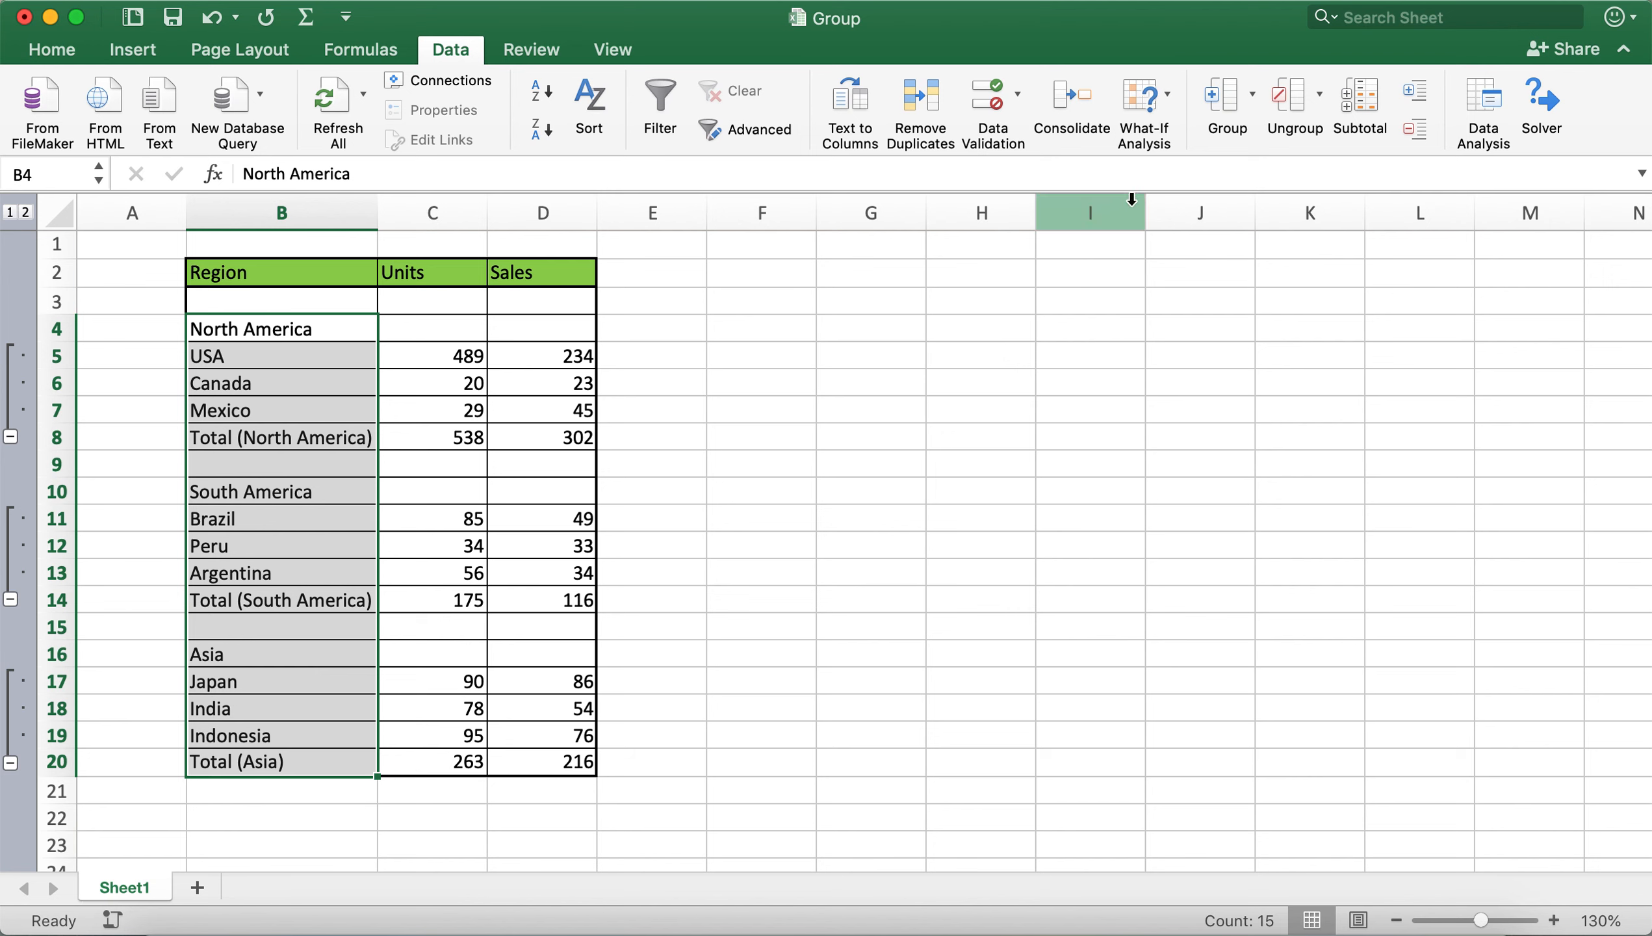
click(1215, 125)
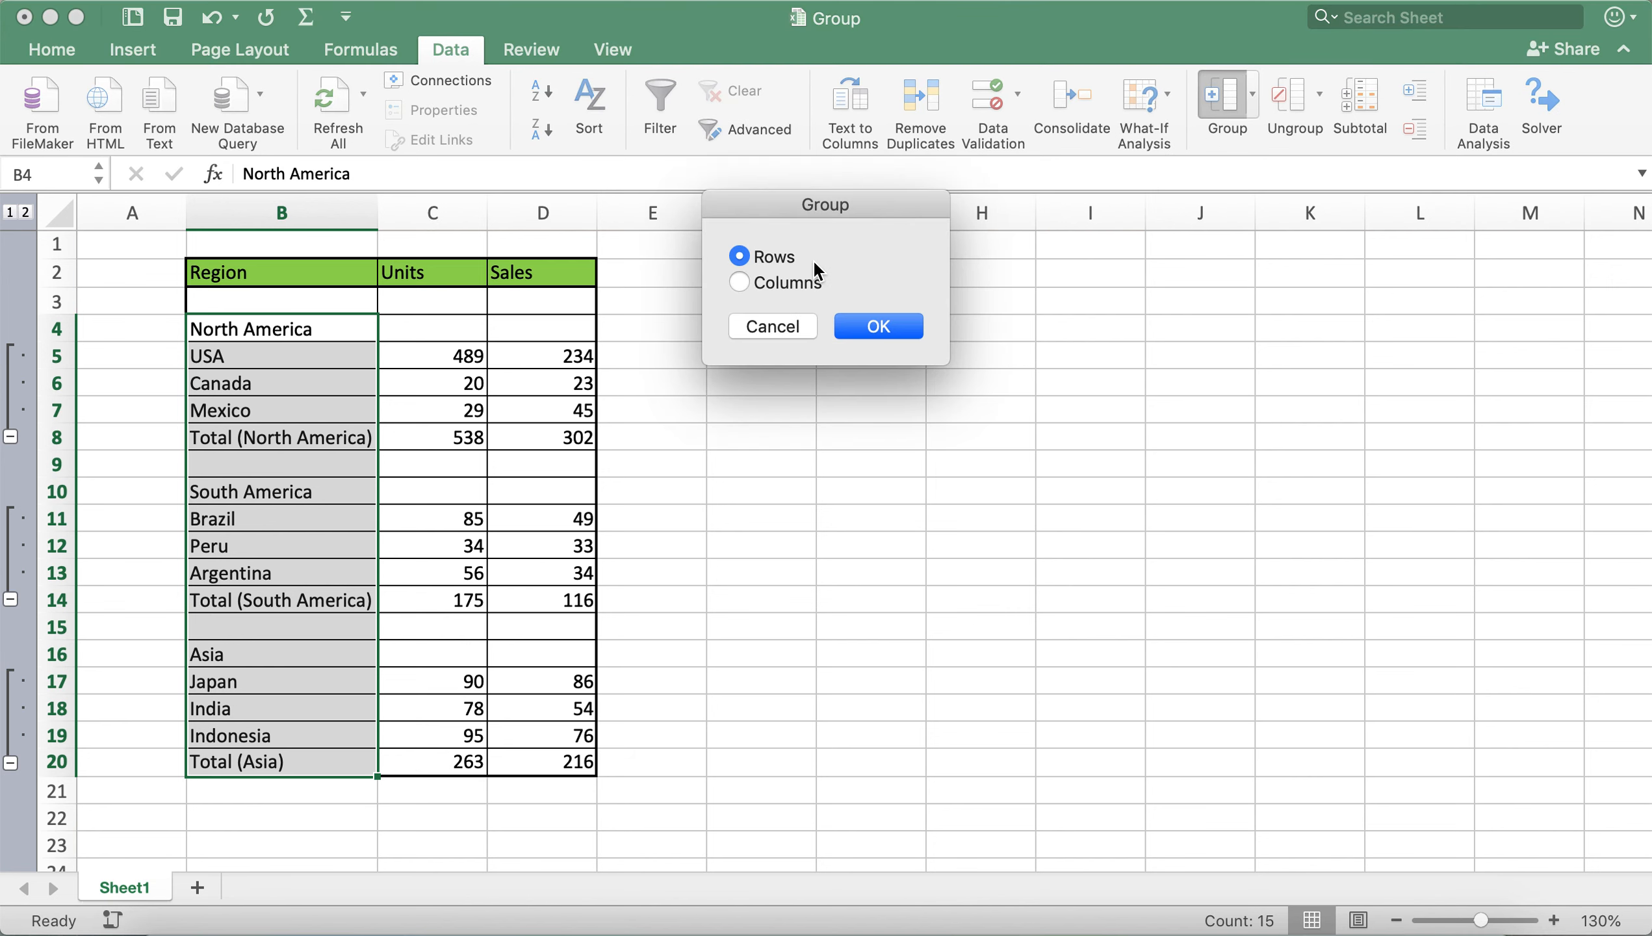
click(853, 325)
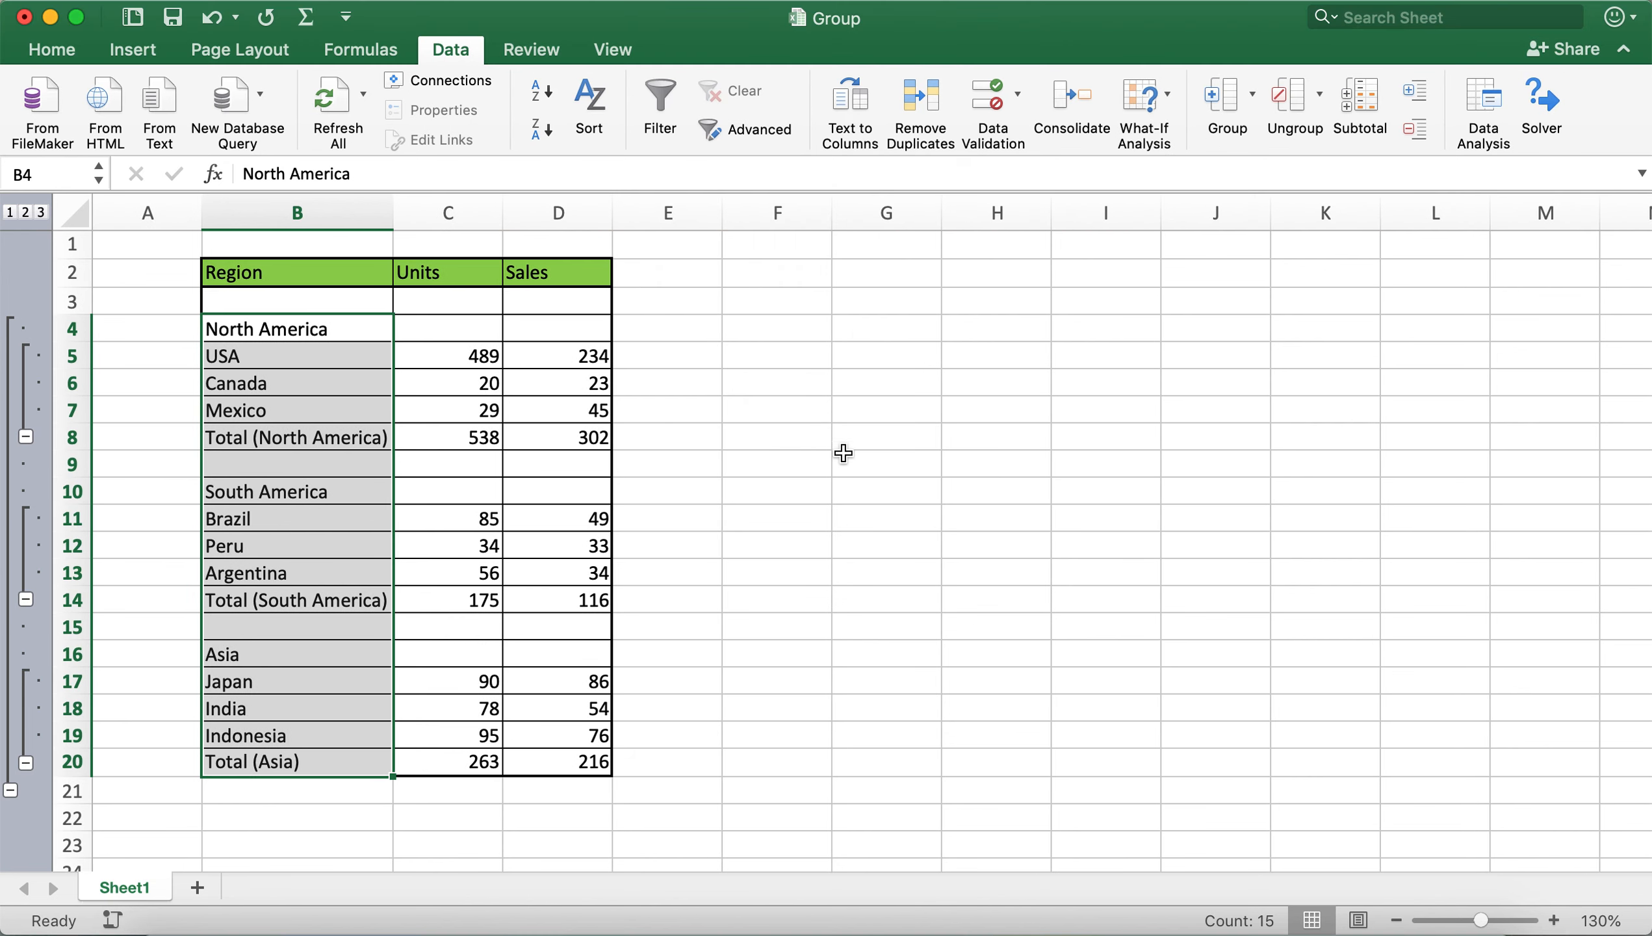
click(844, 458)
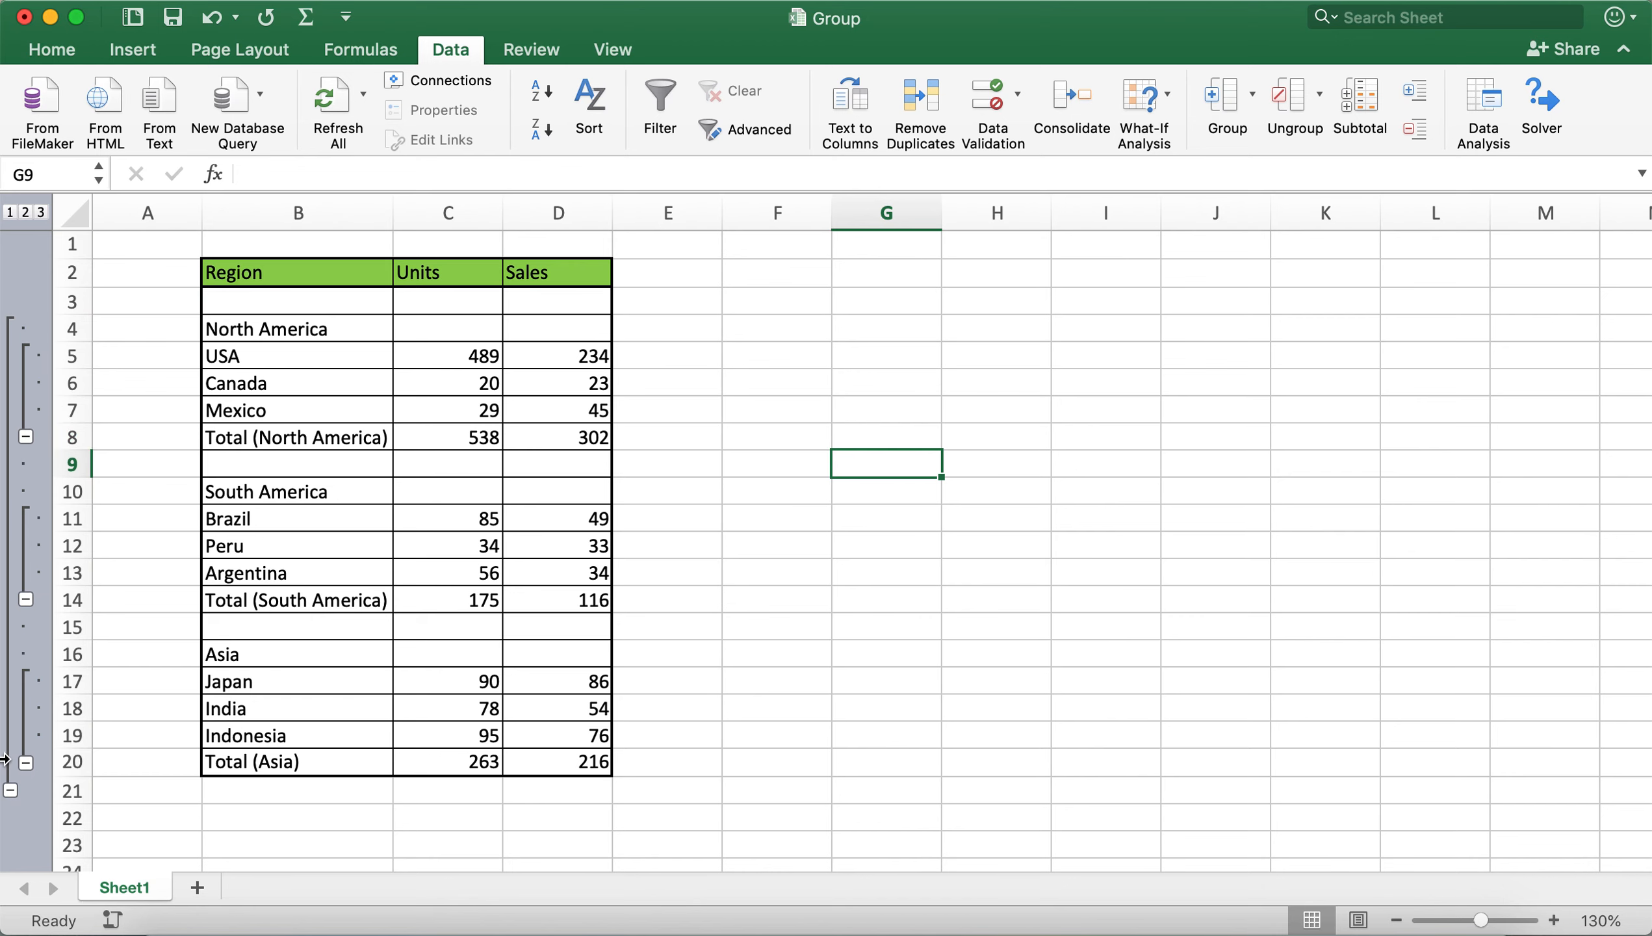
Collapse and re-expand the outer group and each of the nested North America, South America and Asia groups
click(10, 790)
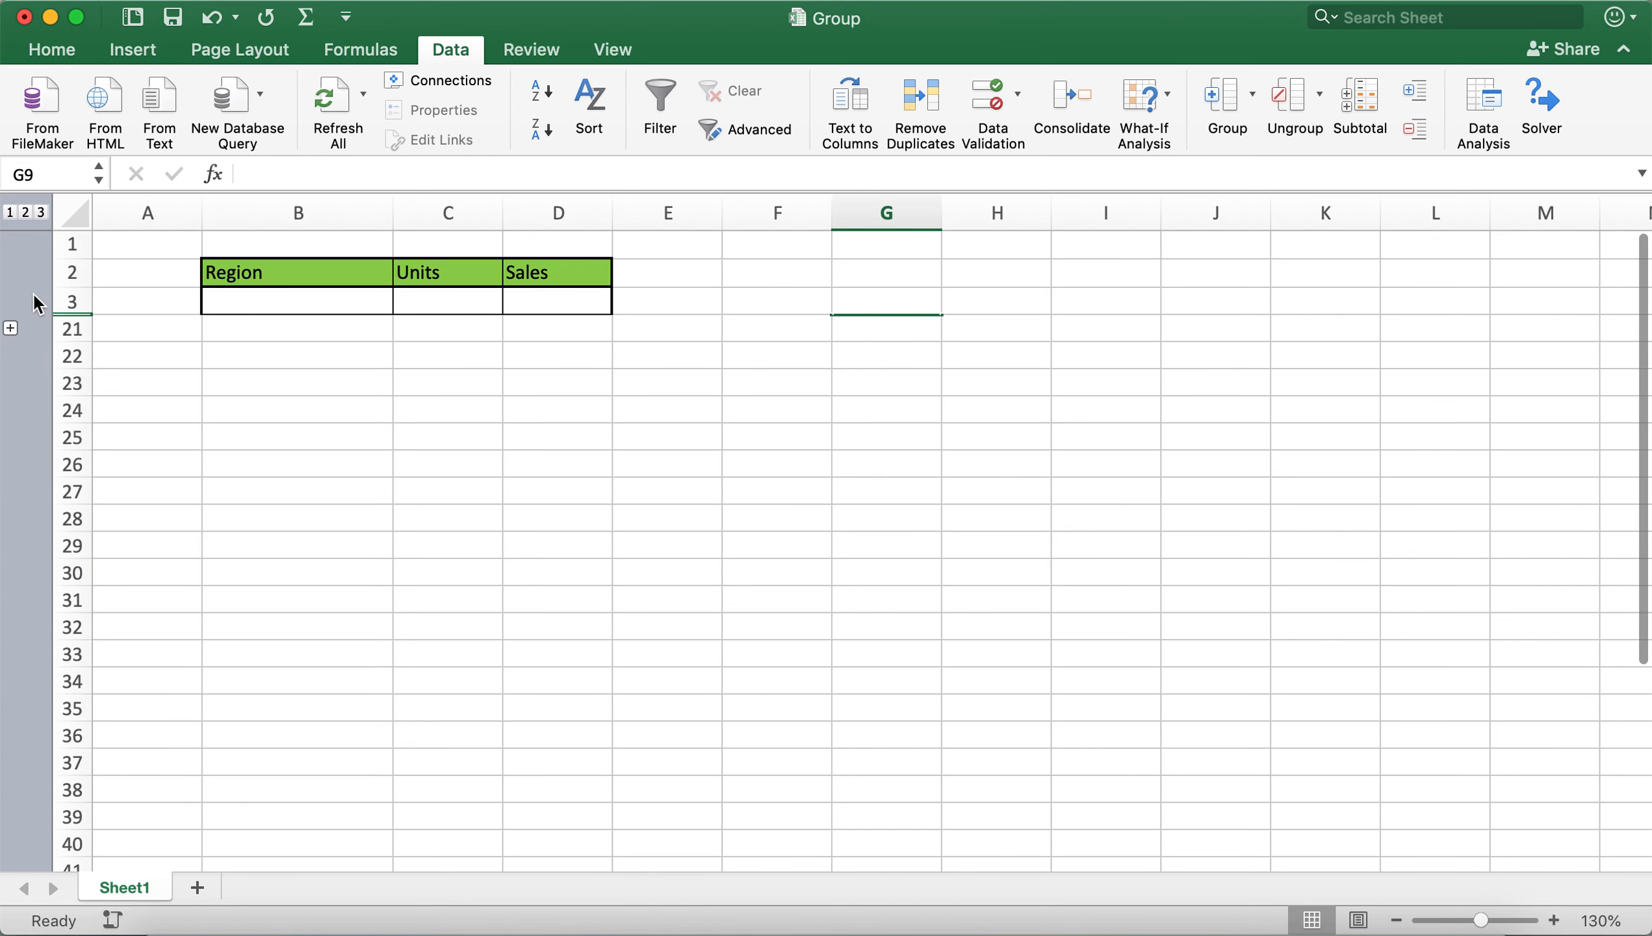
click(14, 328)
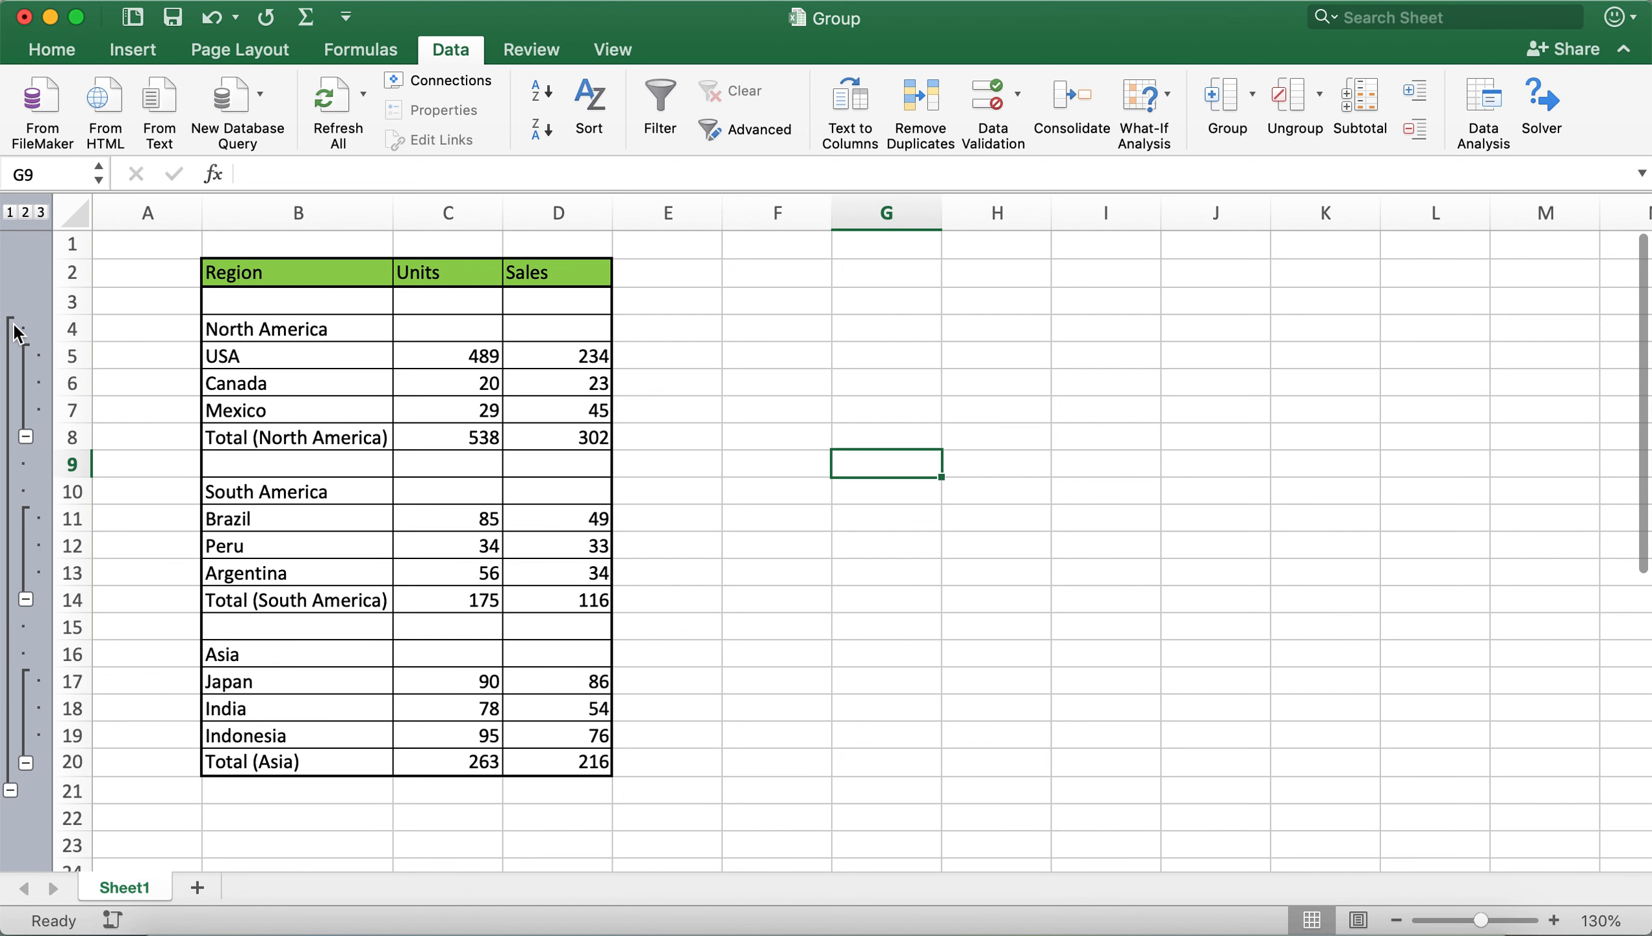
click(26, 437)
click(25, 355)
click(25, 600)
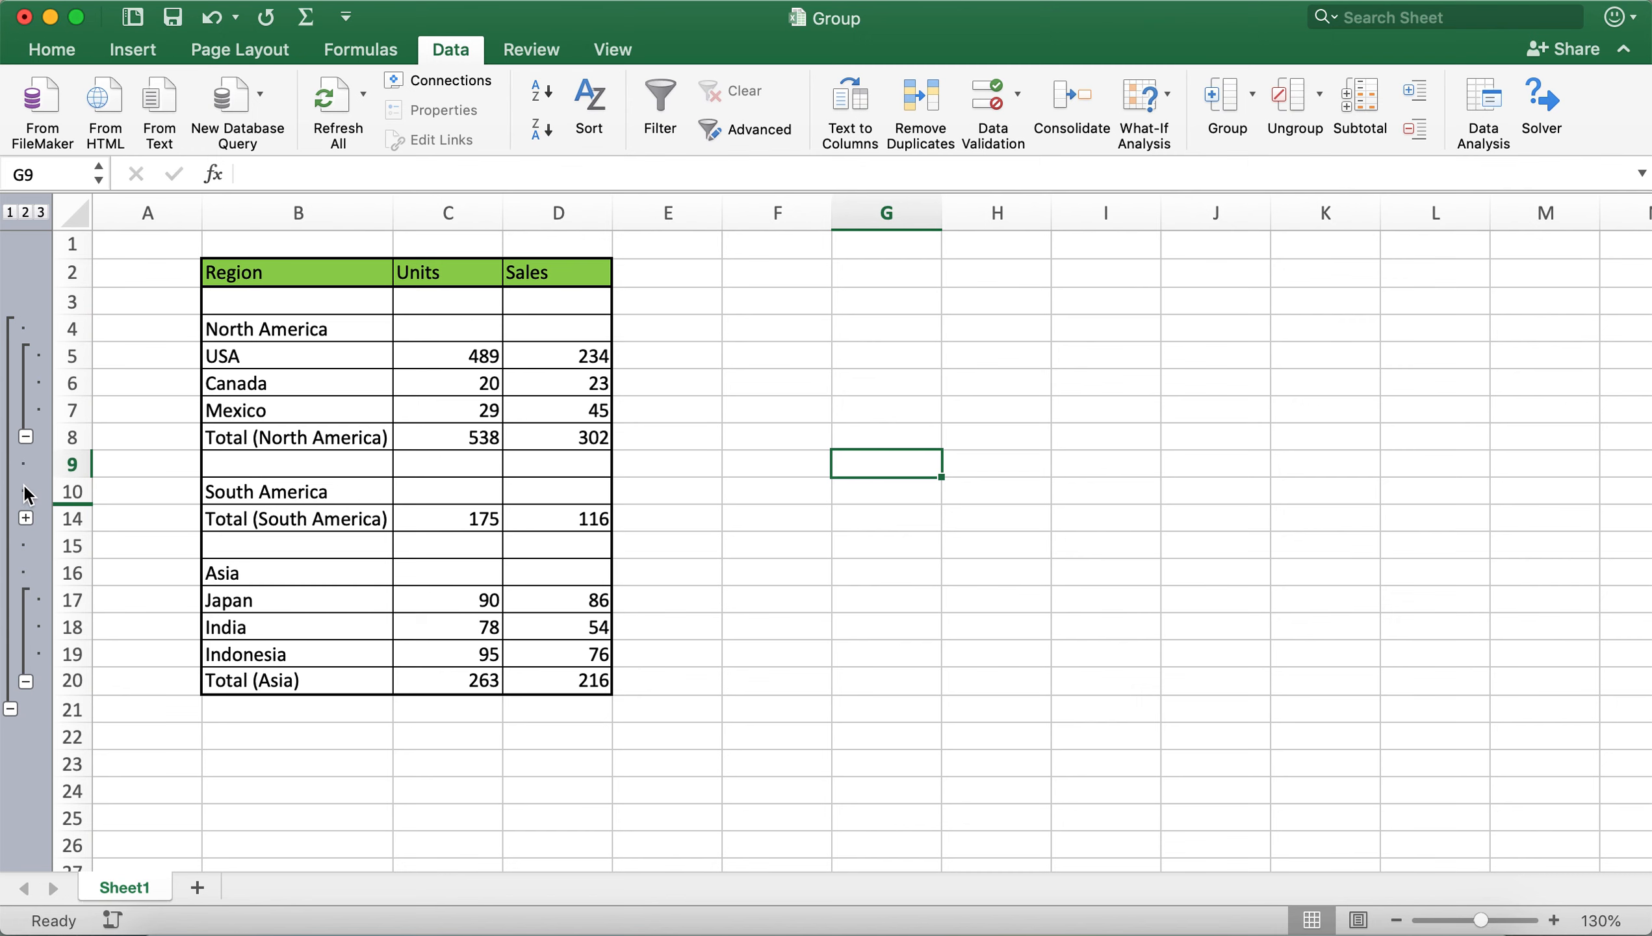
click(26, 518)
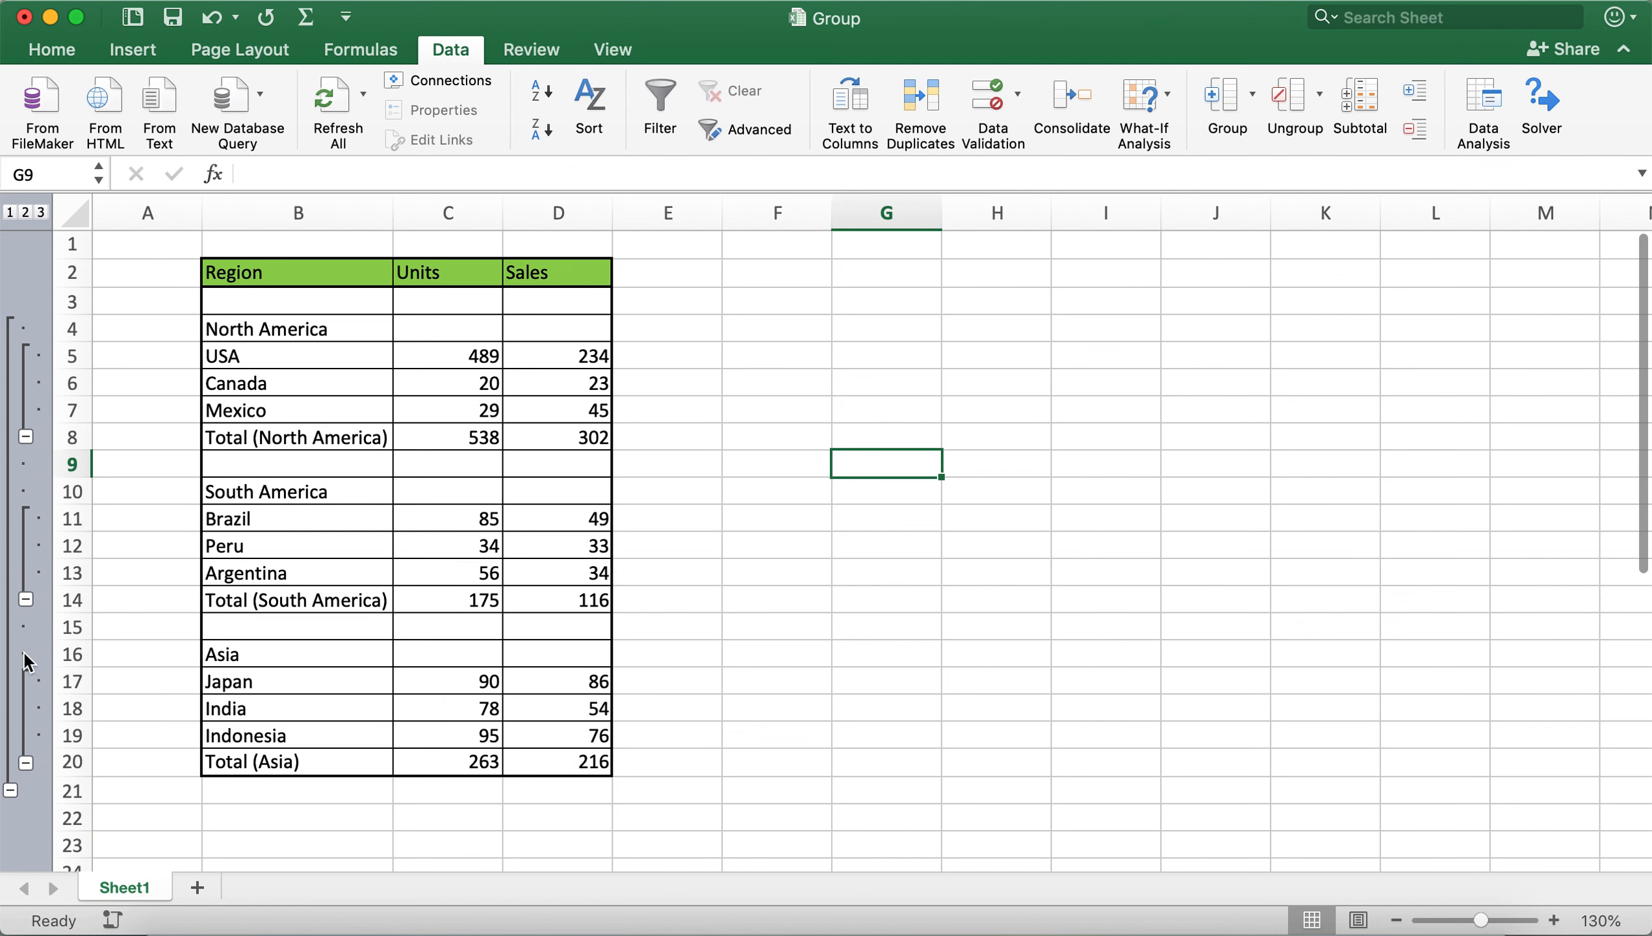
click(27, 763)
click(26, 682)
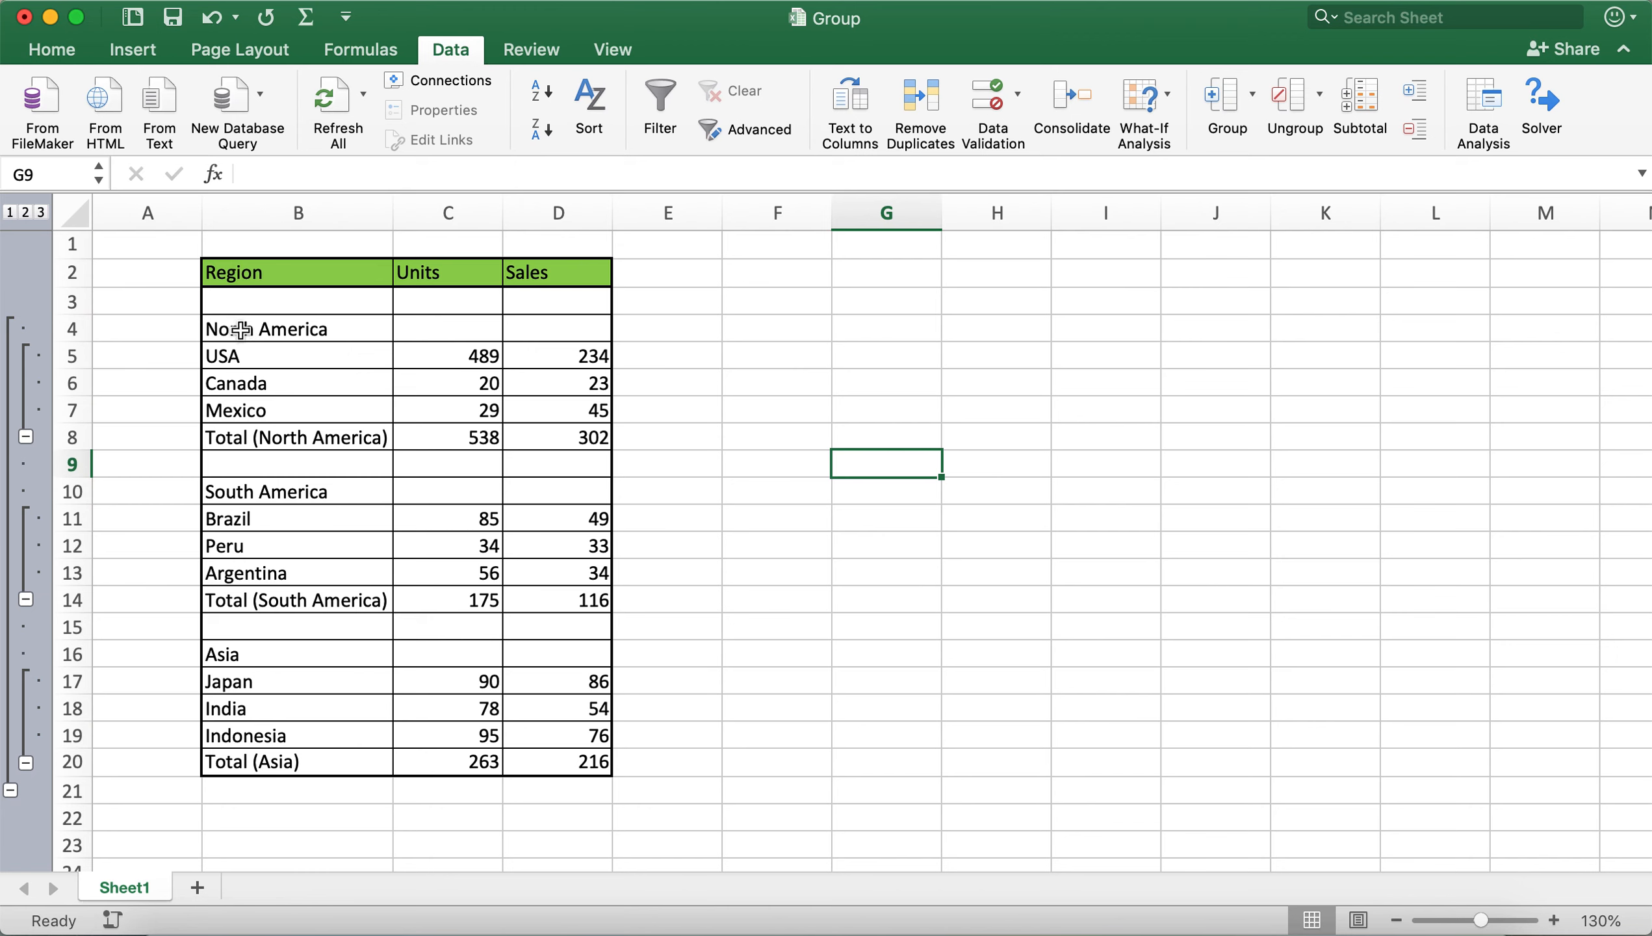
Ungroup rows 4 to 21 to remove the outer grouping level around the three regions
drag(242, 329, 261, 784)
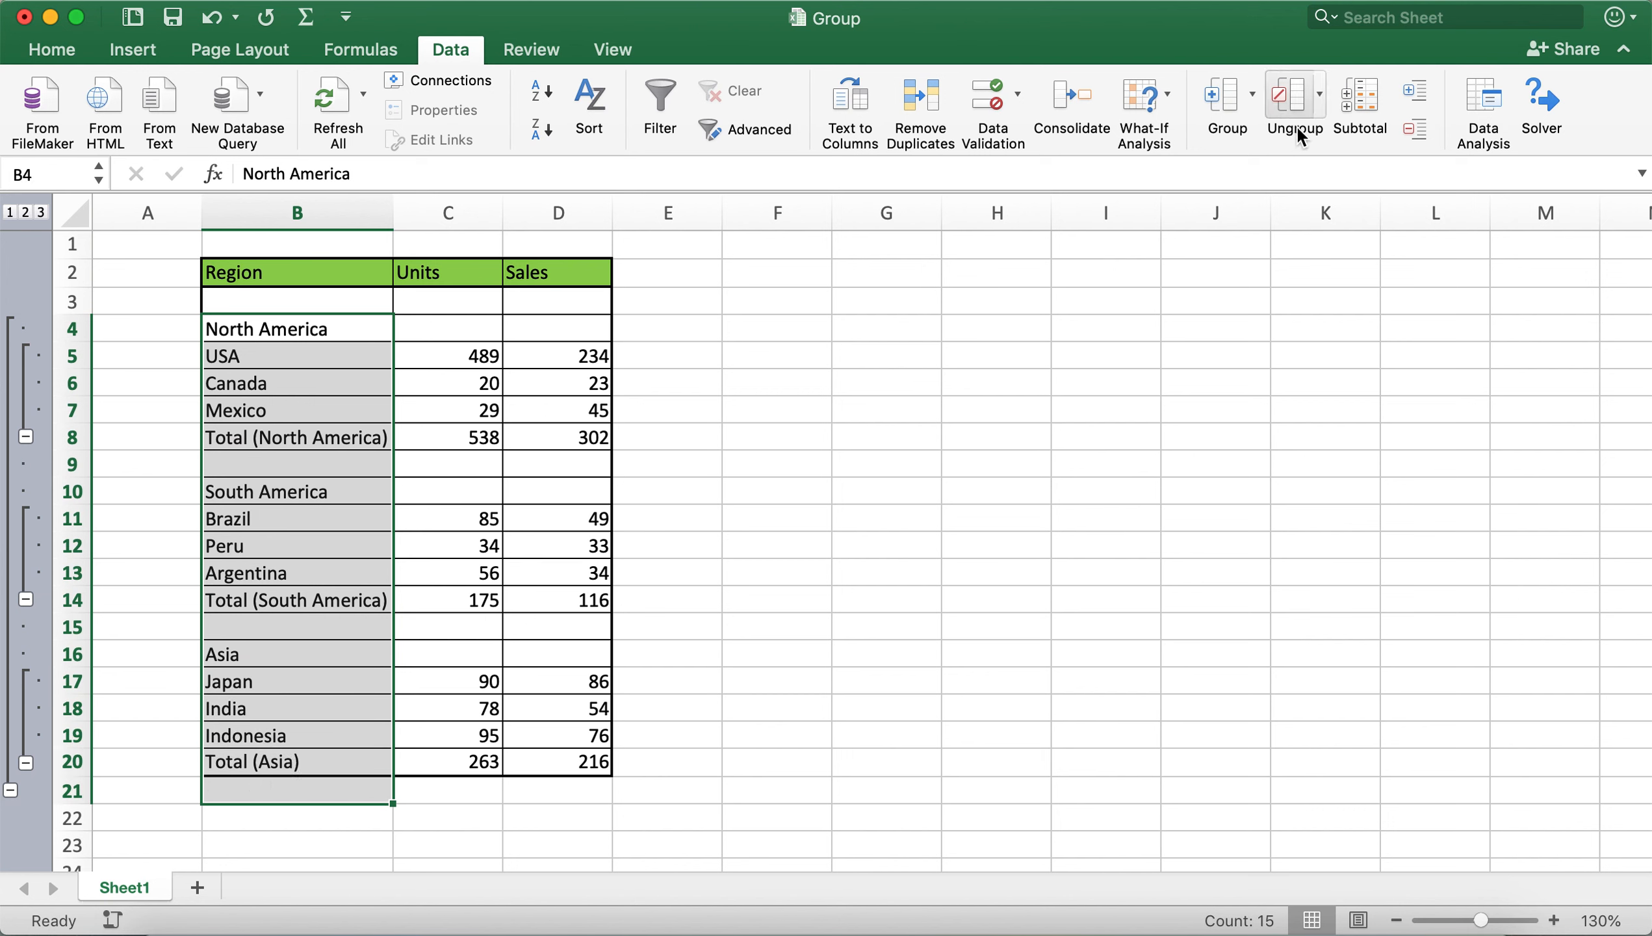
click(1298, 103)
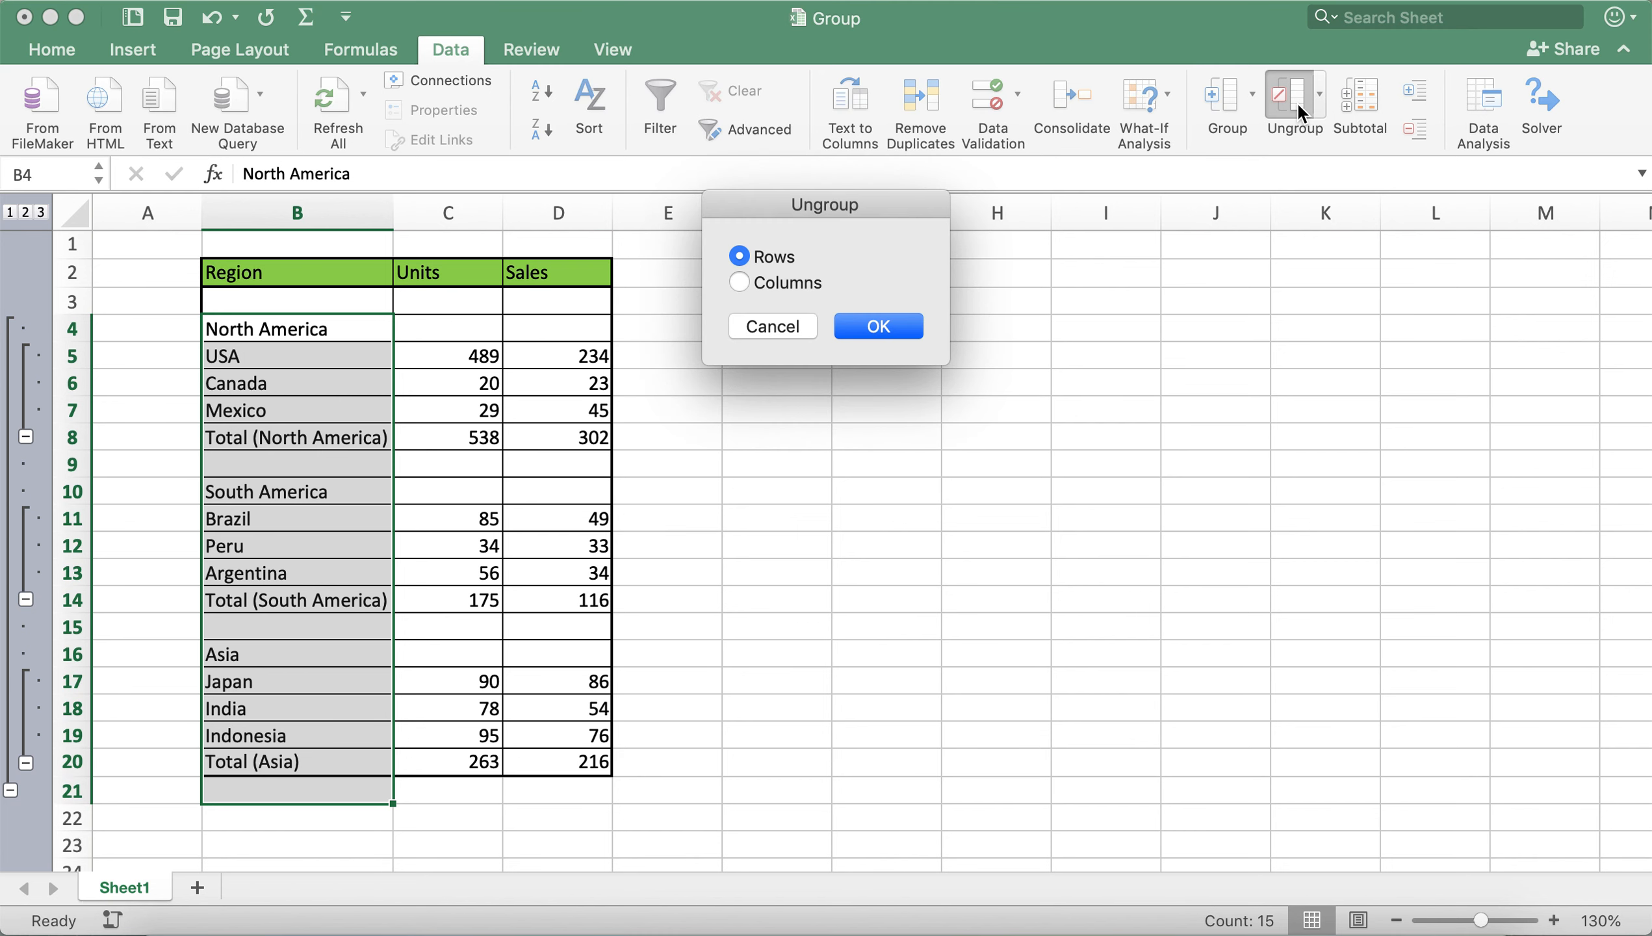
click(871, 328)
click(759, 436)
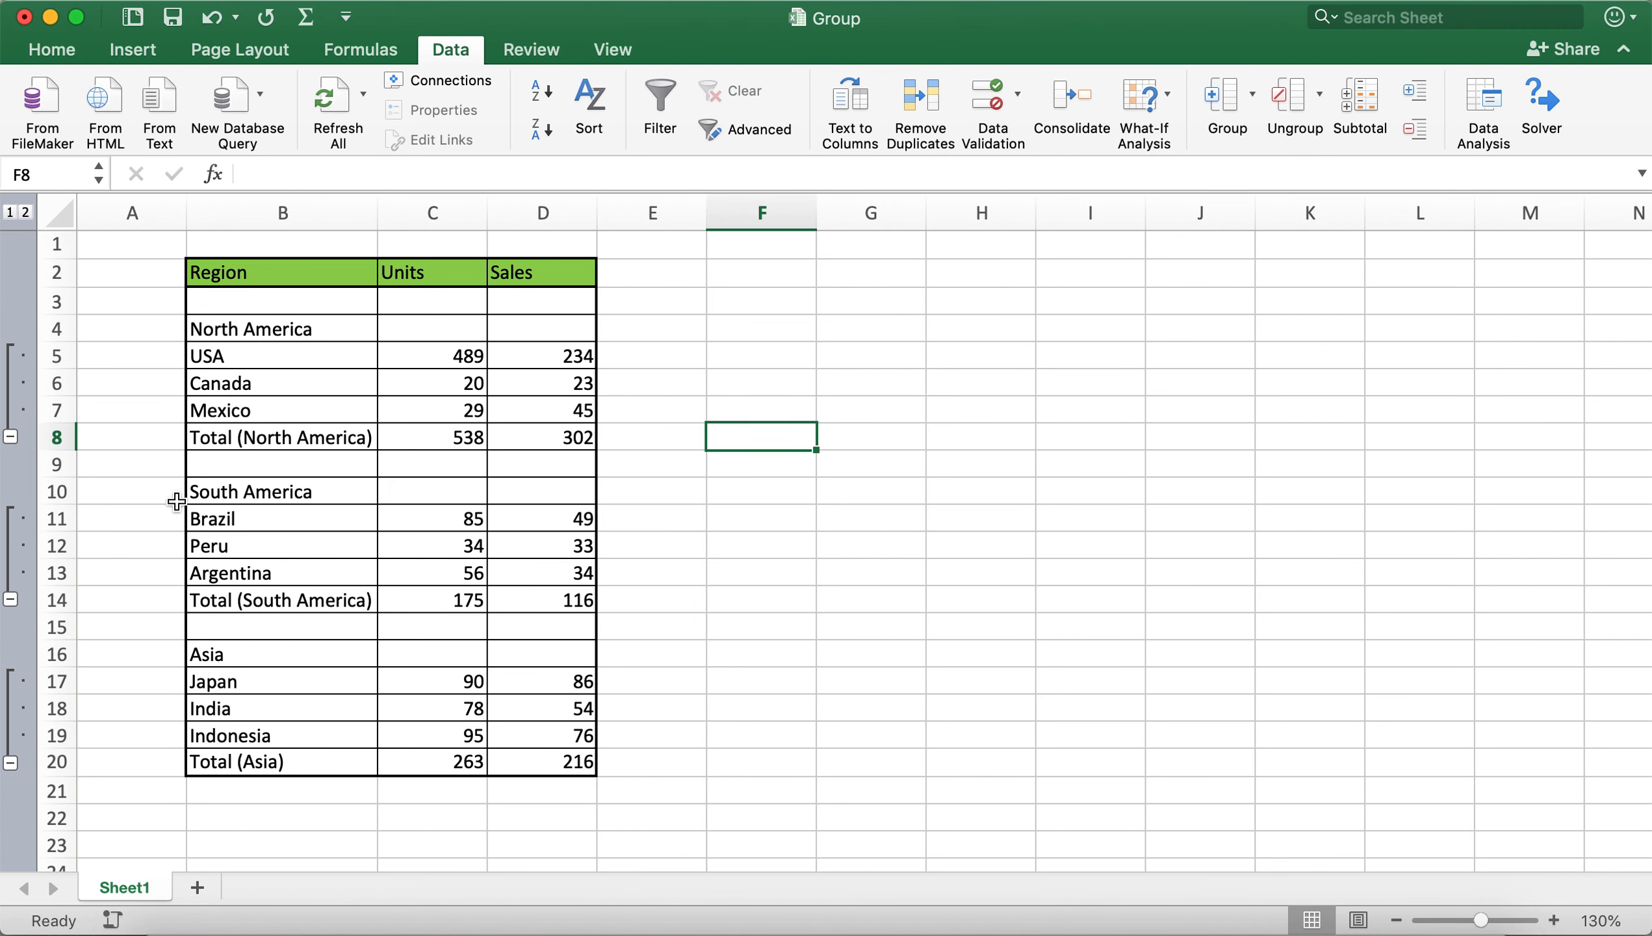
drag(262, 327, 264, 768)
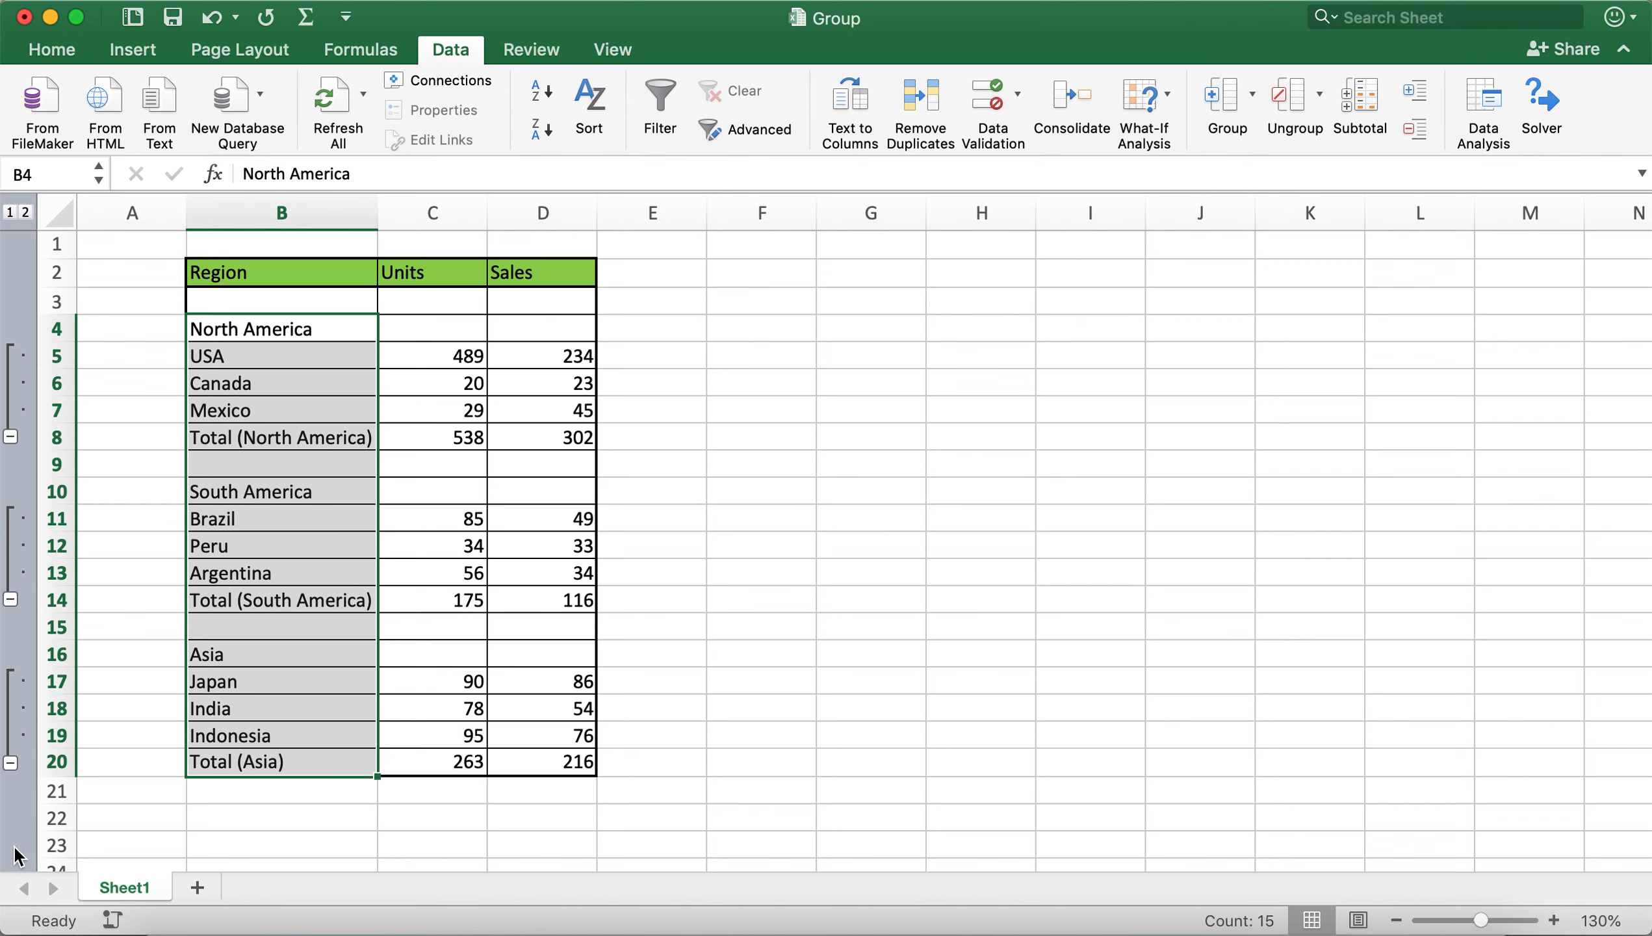
double_click(197, 460)
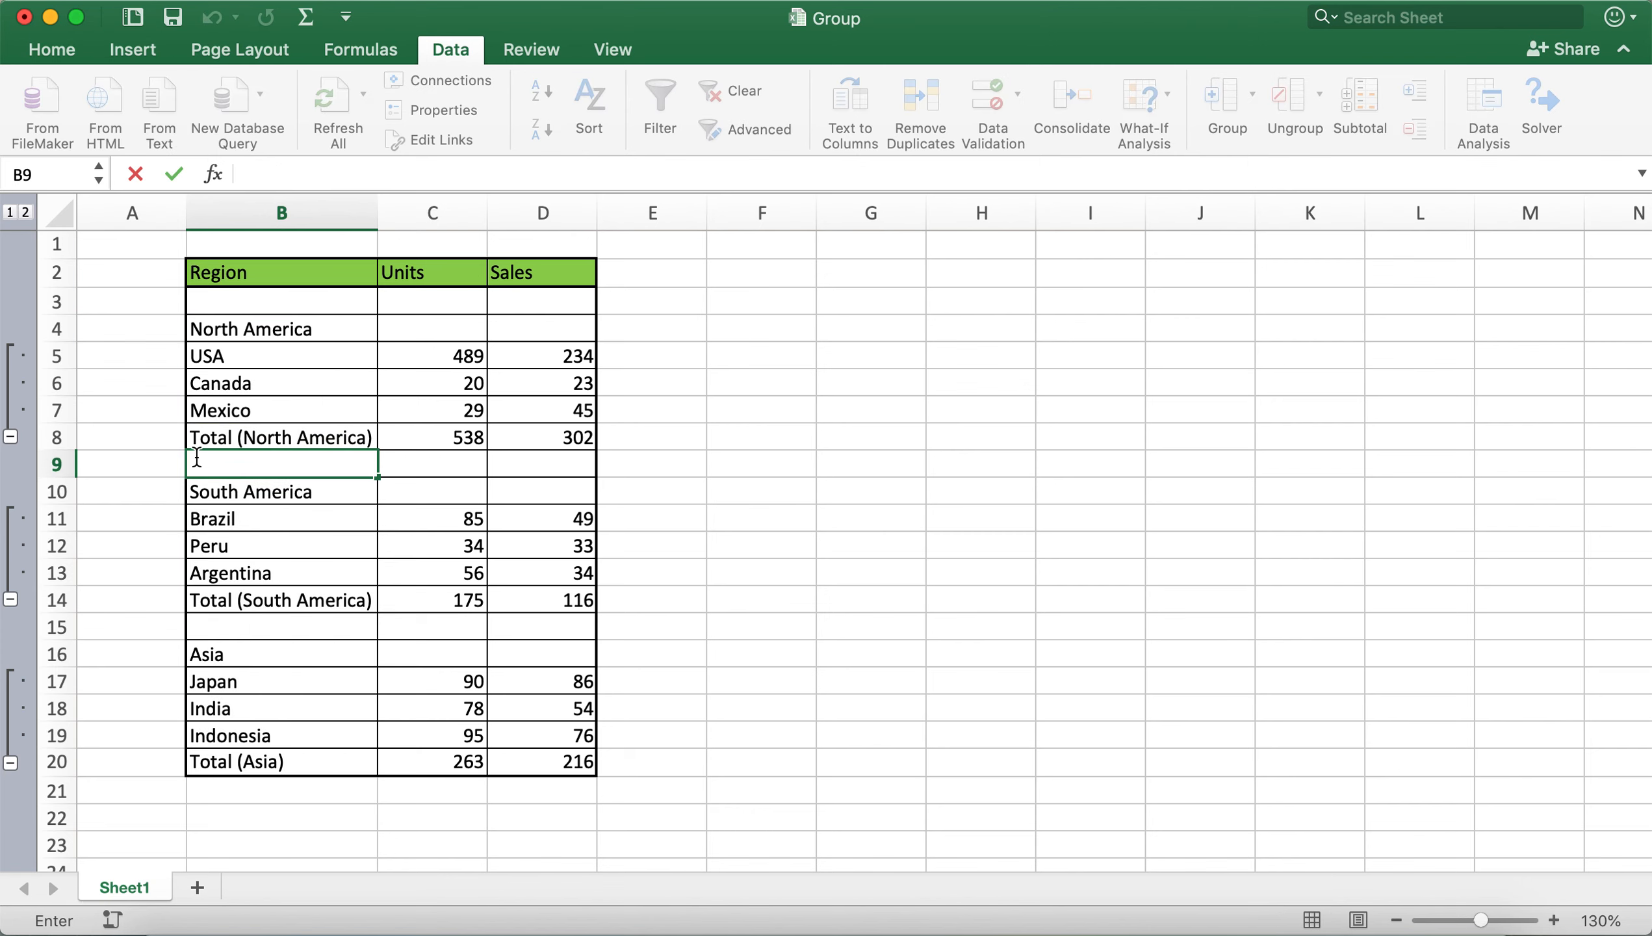
Ungroup the USA, Canada and Mexico rows under North America
drag(249, 362, 253, 407)
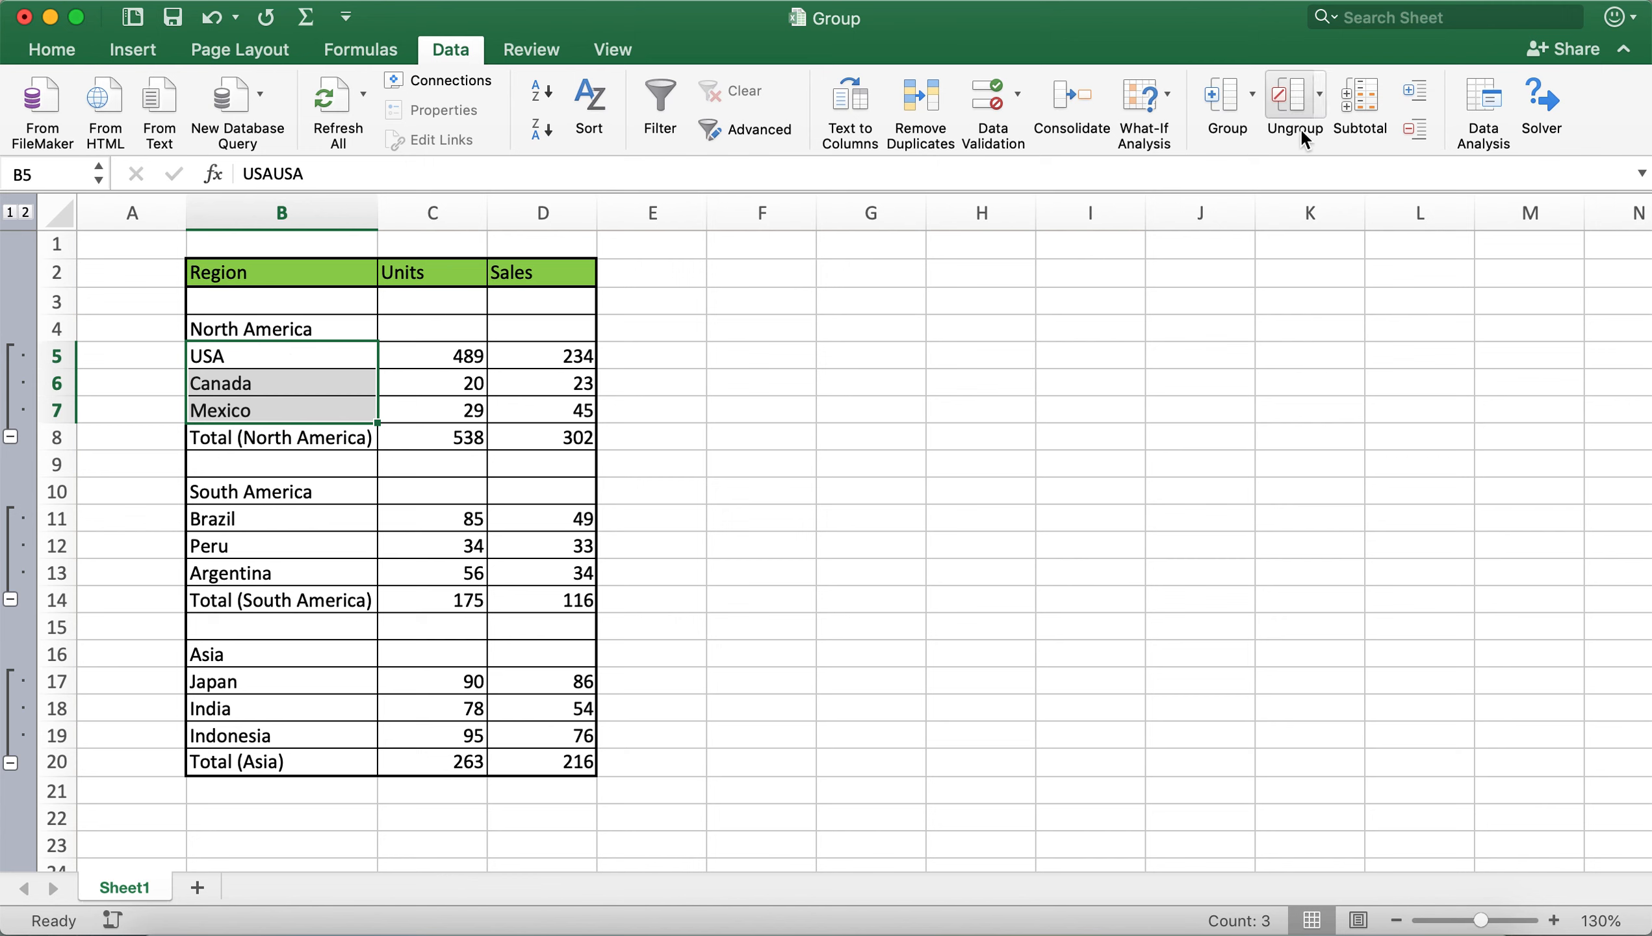
click(1297, 100)
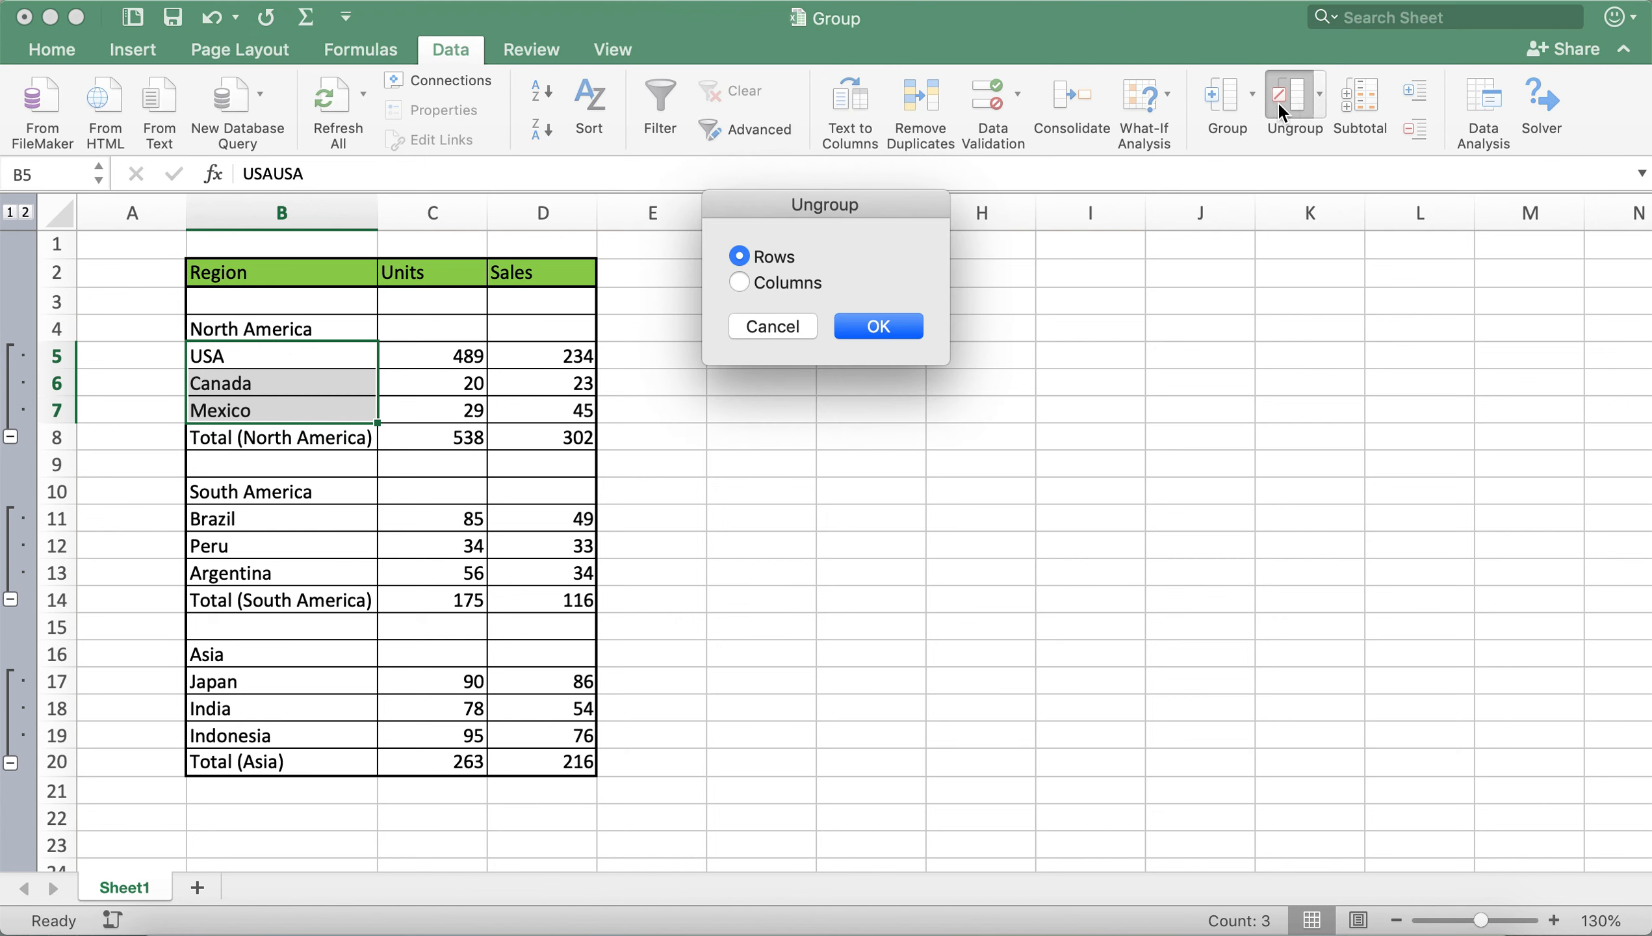
click(866, 323)
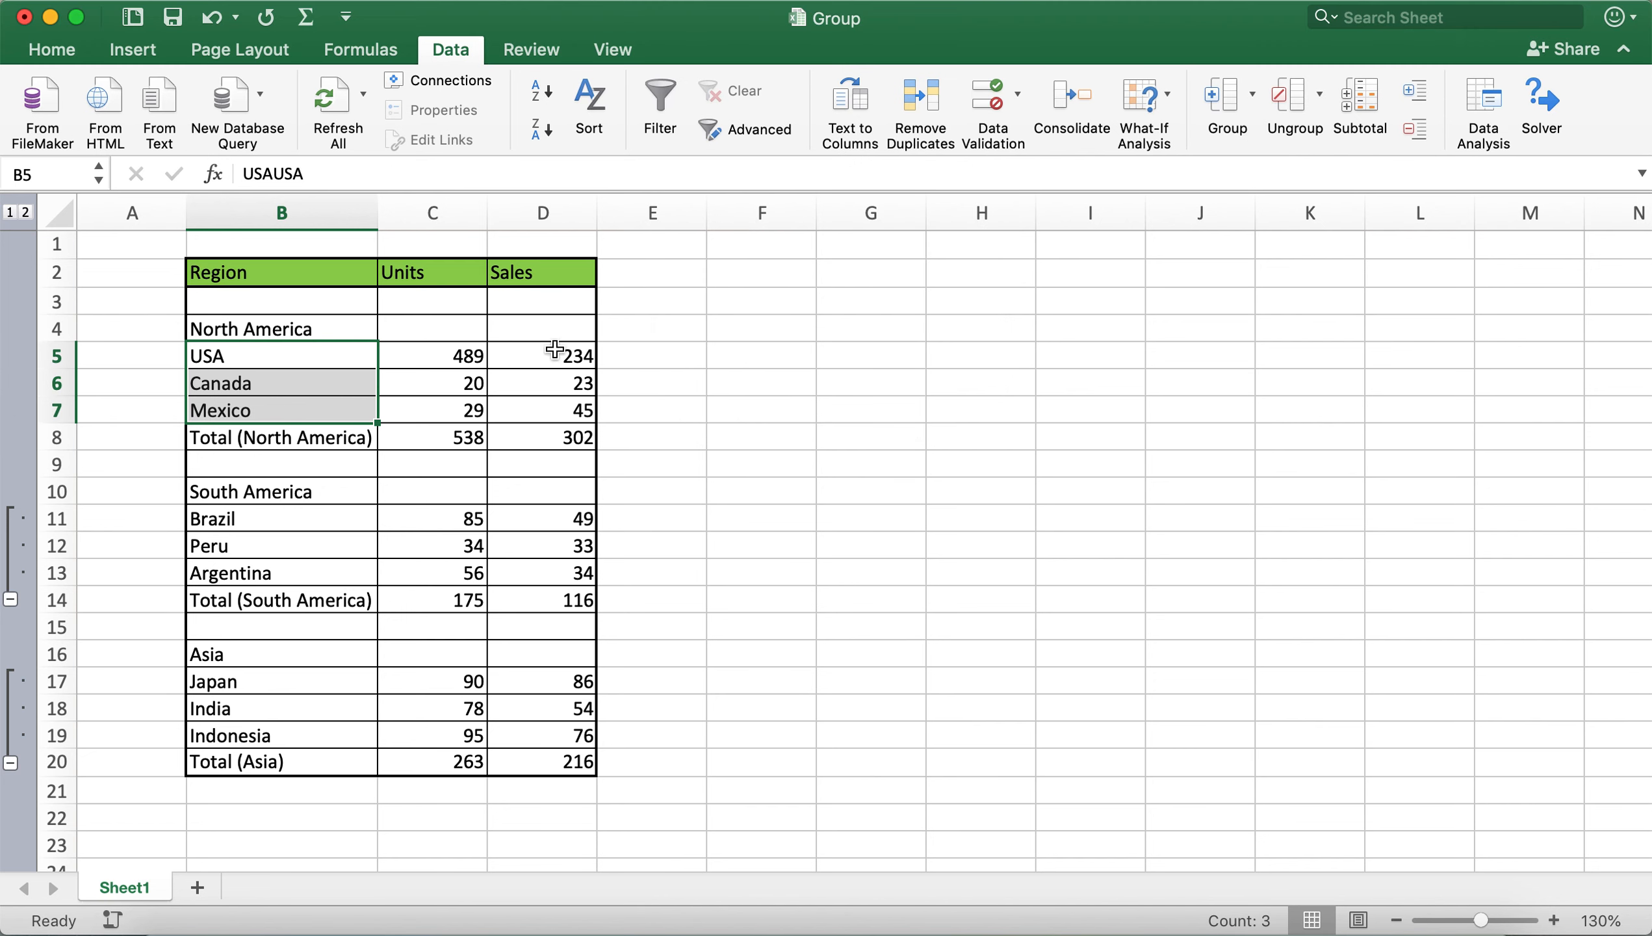
click(339, 413)
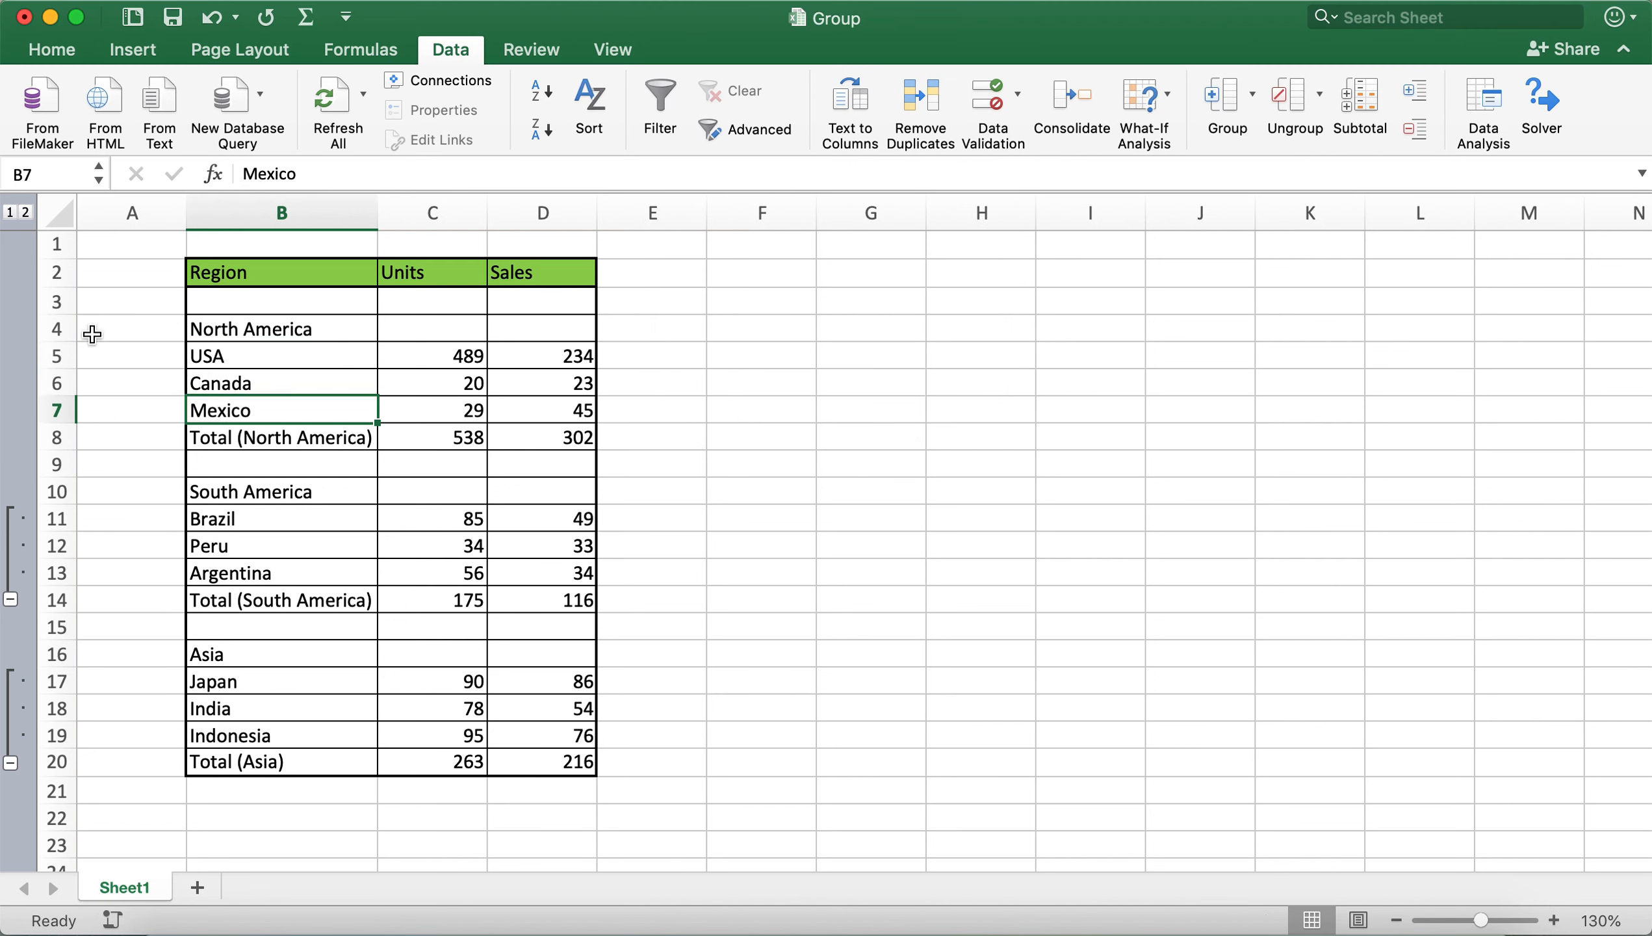
drag(327, 358, 287, 410)
click(438, 409)
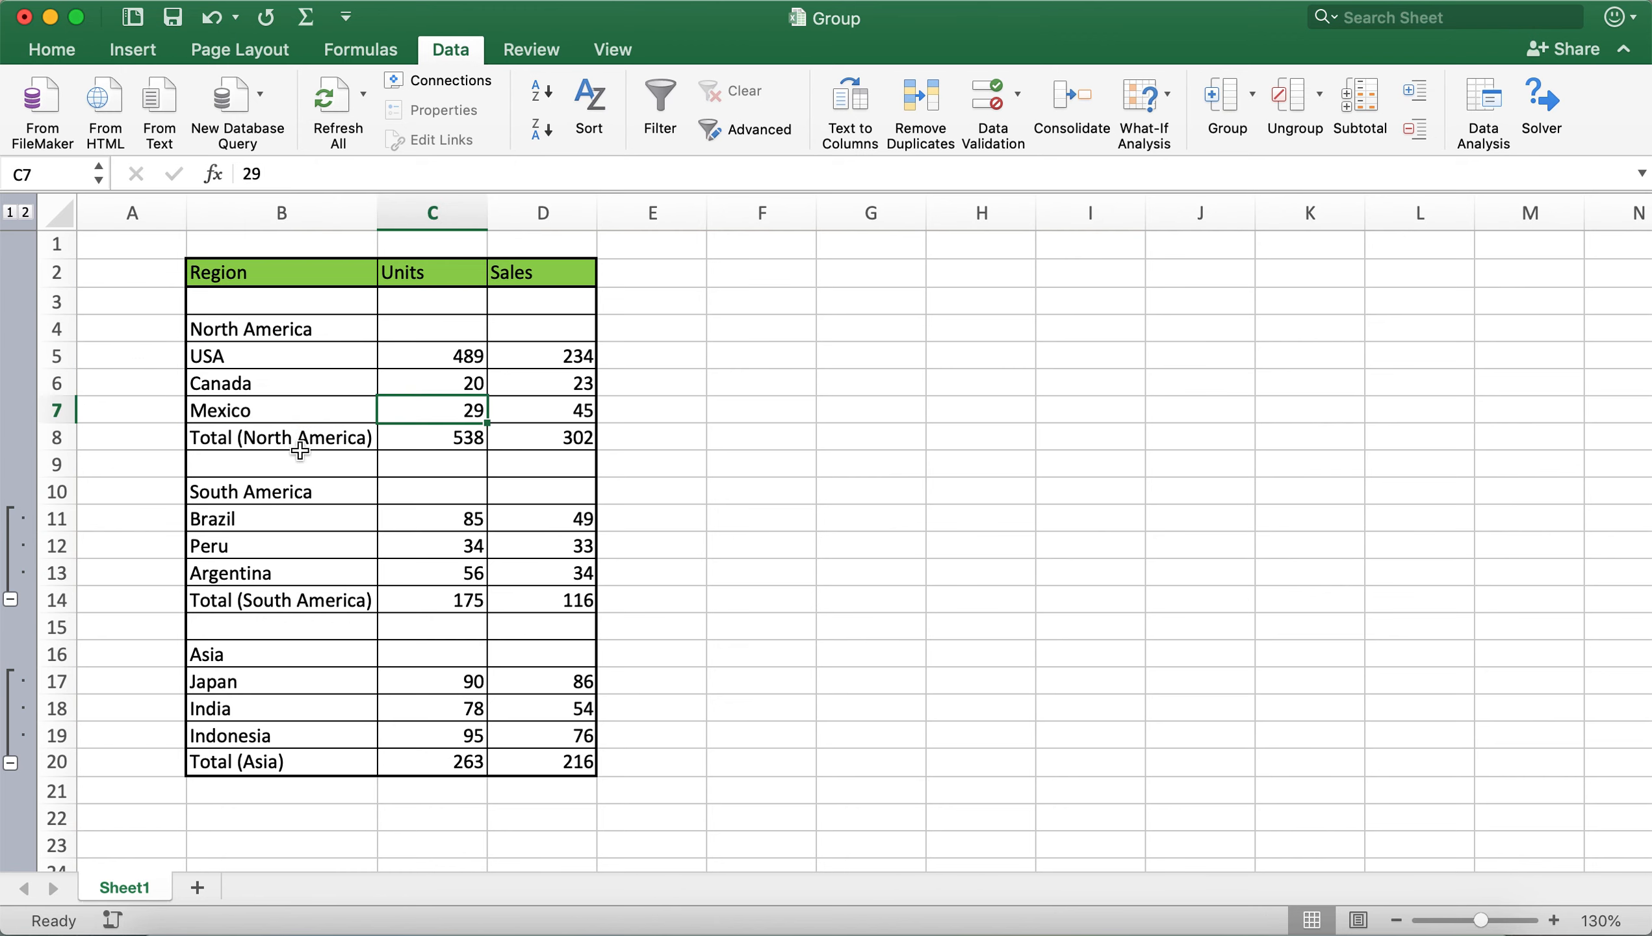
Ungroup the Brazil, Peru and Argentina rows under South America
drag(265, 521, 267, 573)
click(1284, 120)
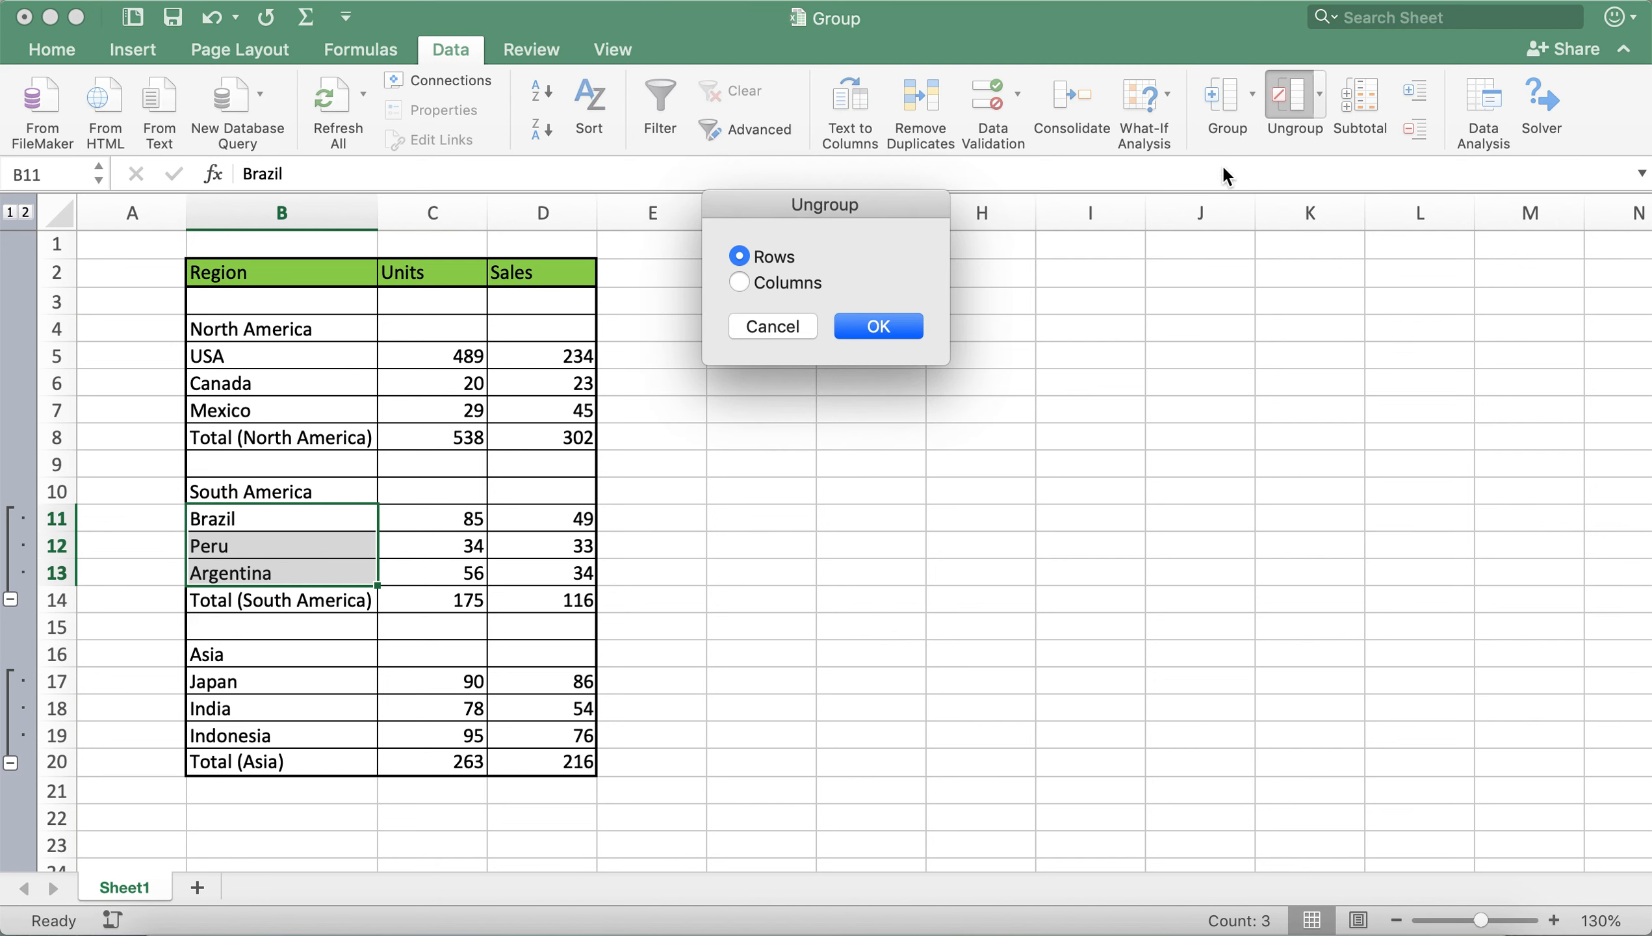
click(878, 326)
click(648, 491)
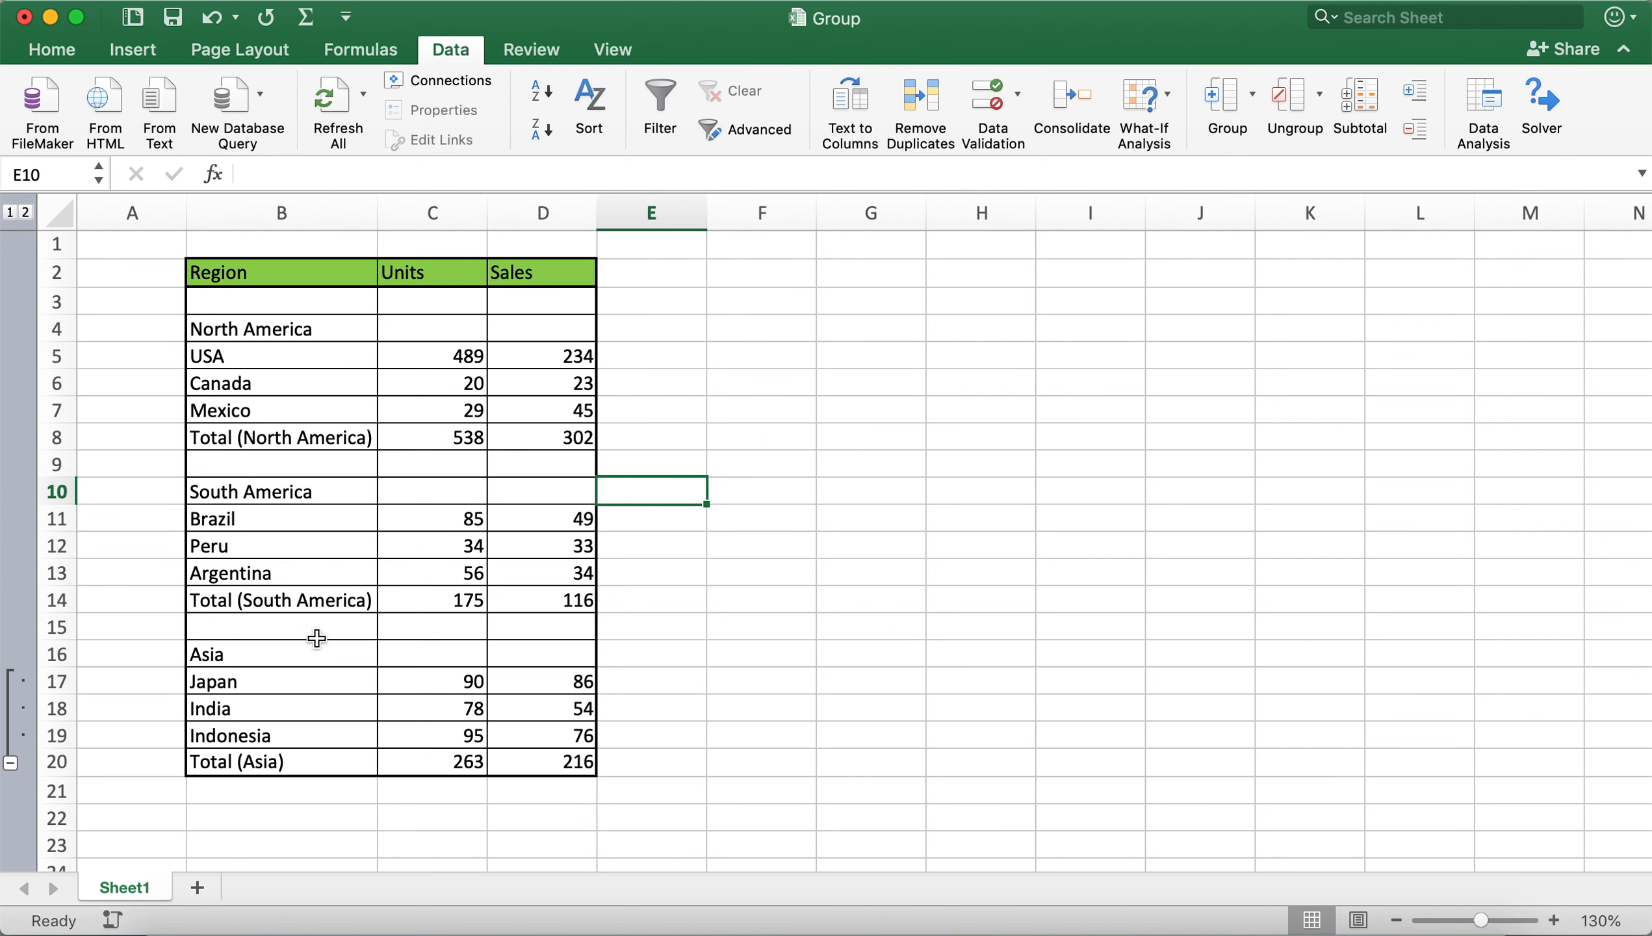
Ungroup the Japan, India and Indonesia rows under Asia
click(288, 677)
drag(288, 678, 289, 732)
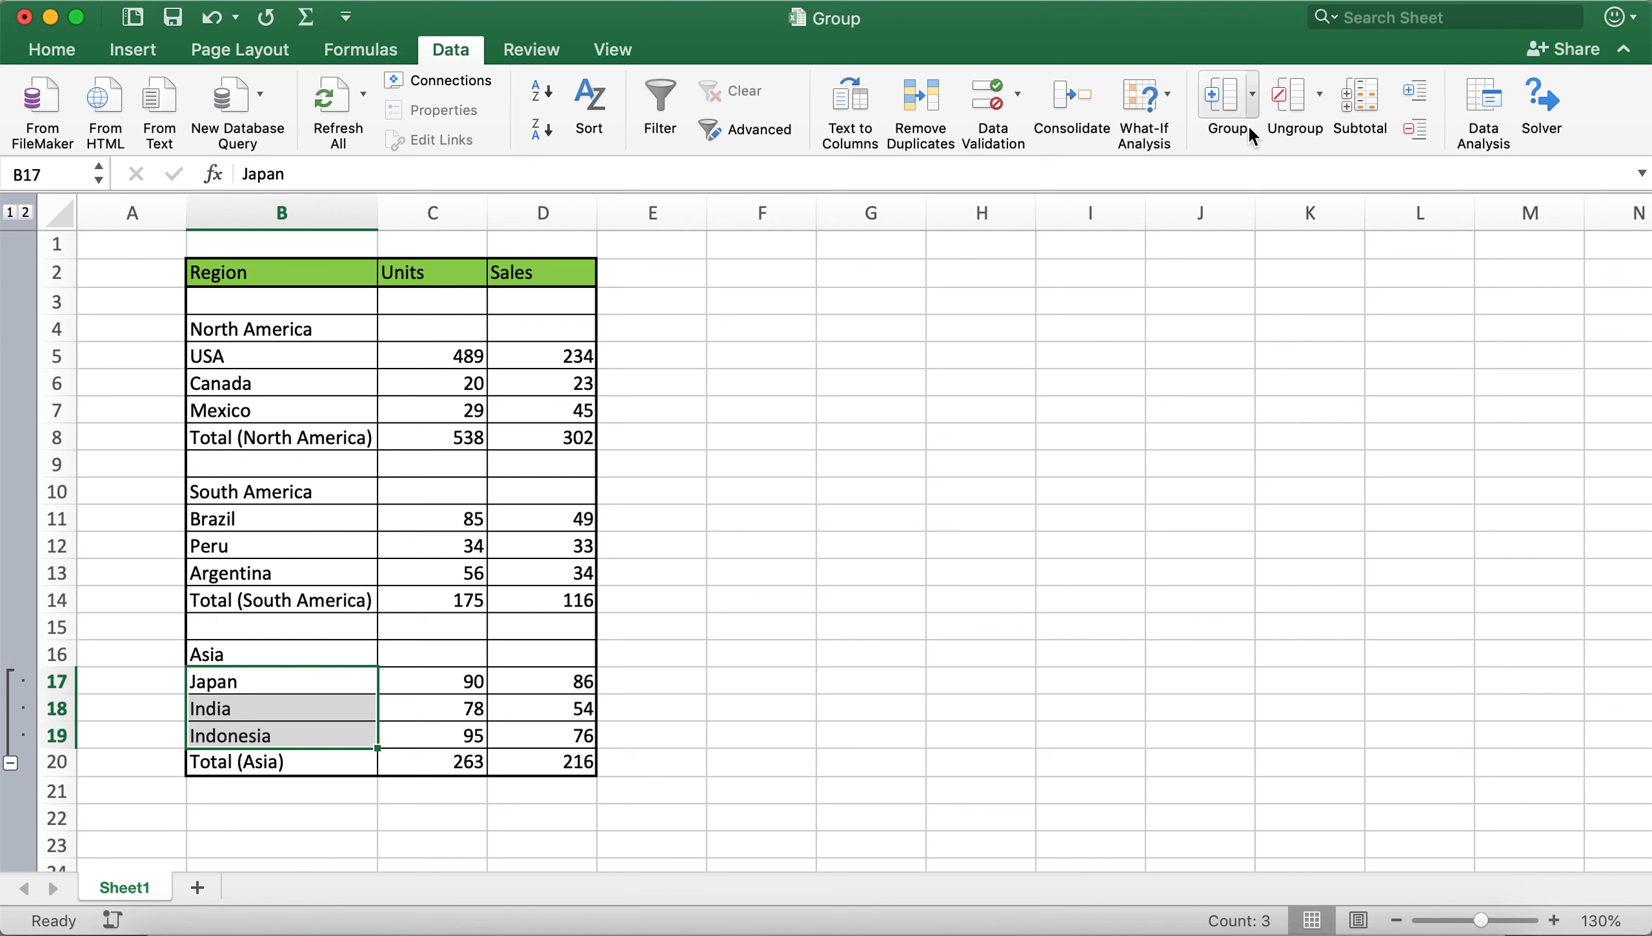
click(1282, 103)
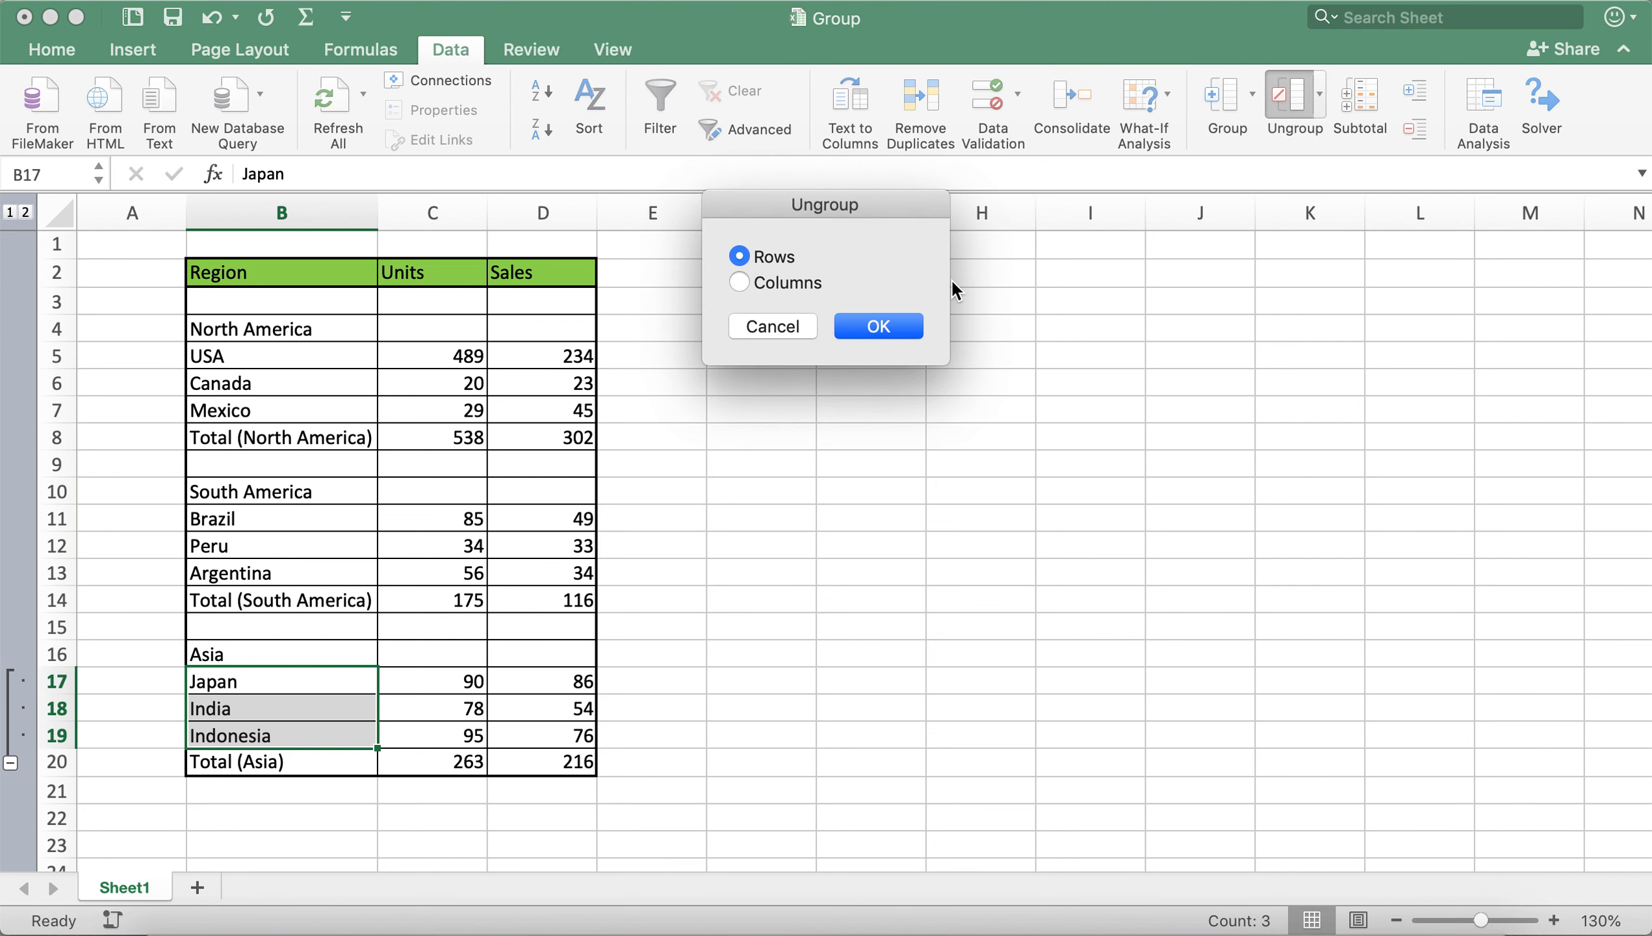
click(895, 326)
click(825, 521)
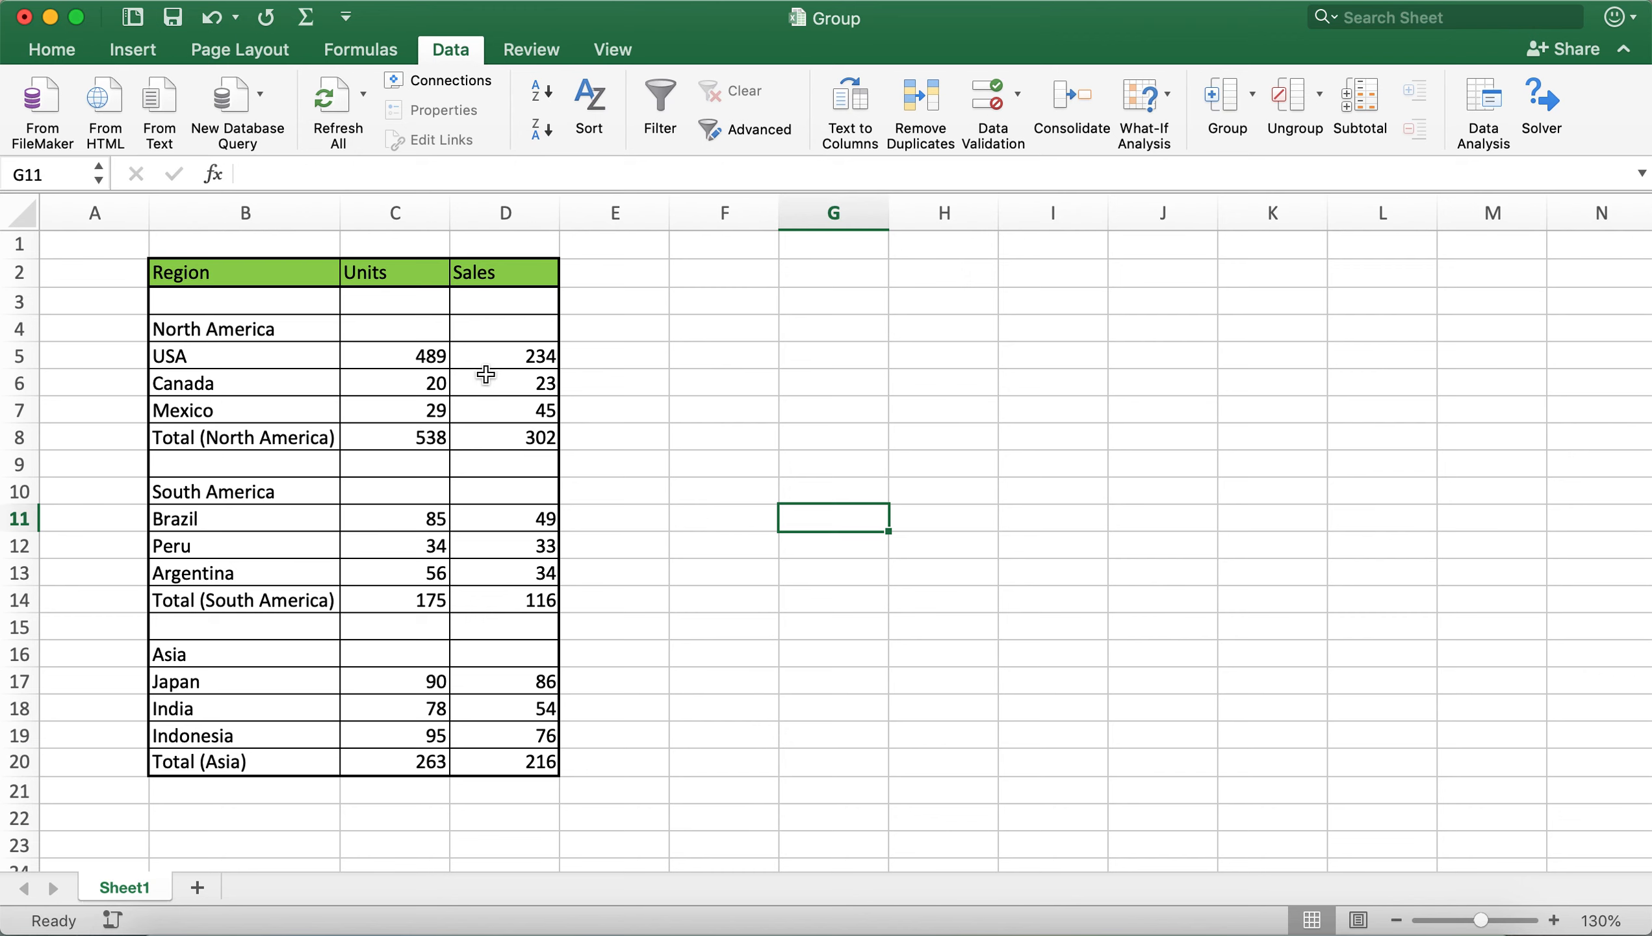
Group the Units and Sales columns (C and D) by columns, and collapse and re-expand the group
drag(392, 277, 474, 280)
click(412, 275)
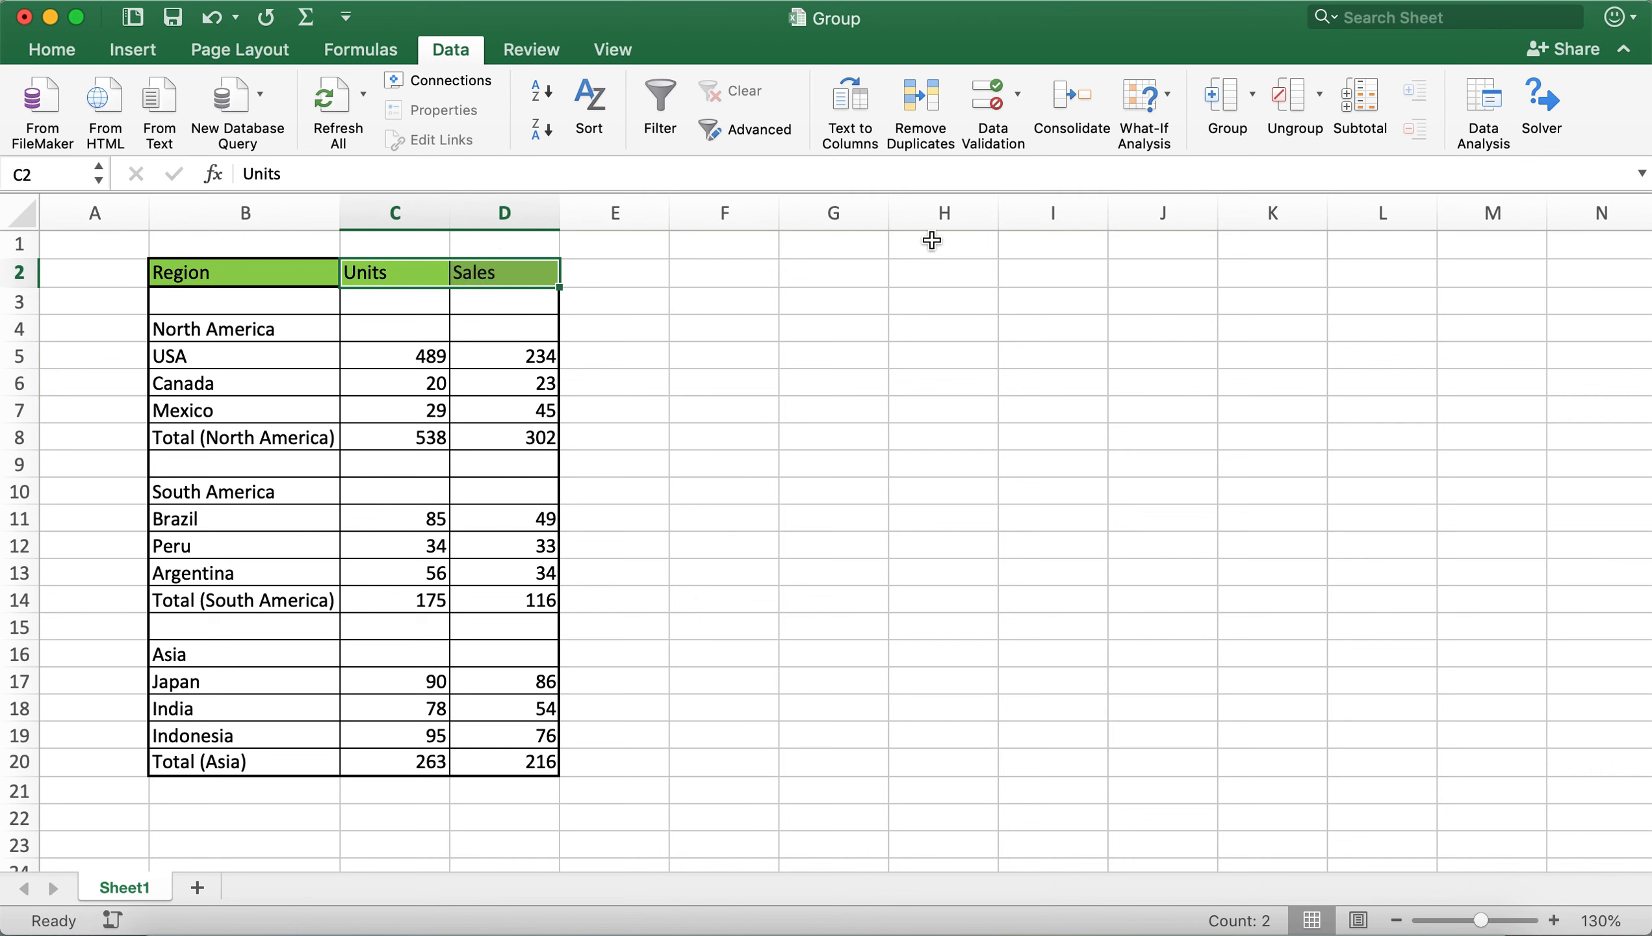
click(1220, 95)
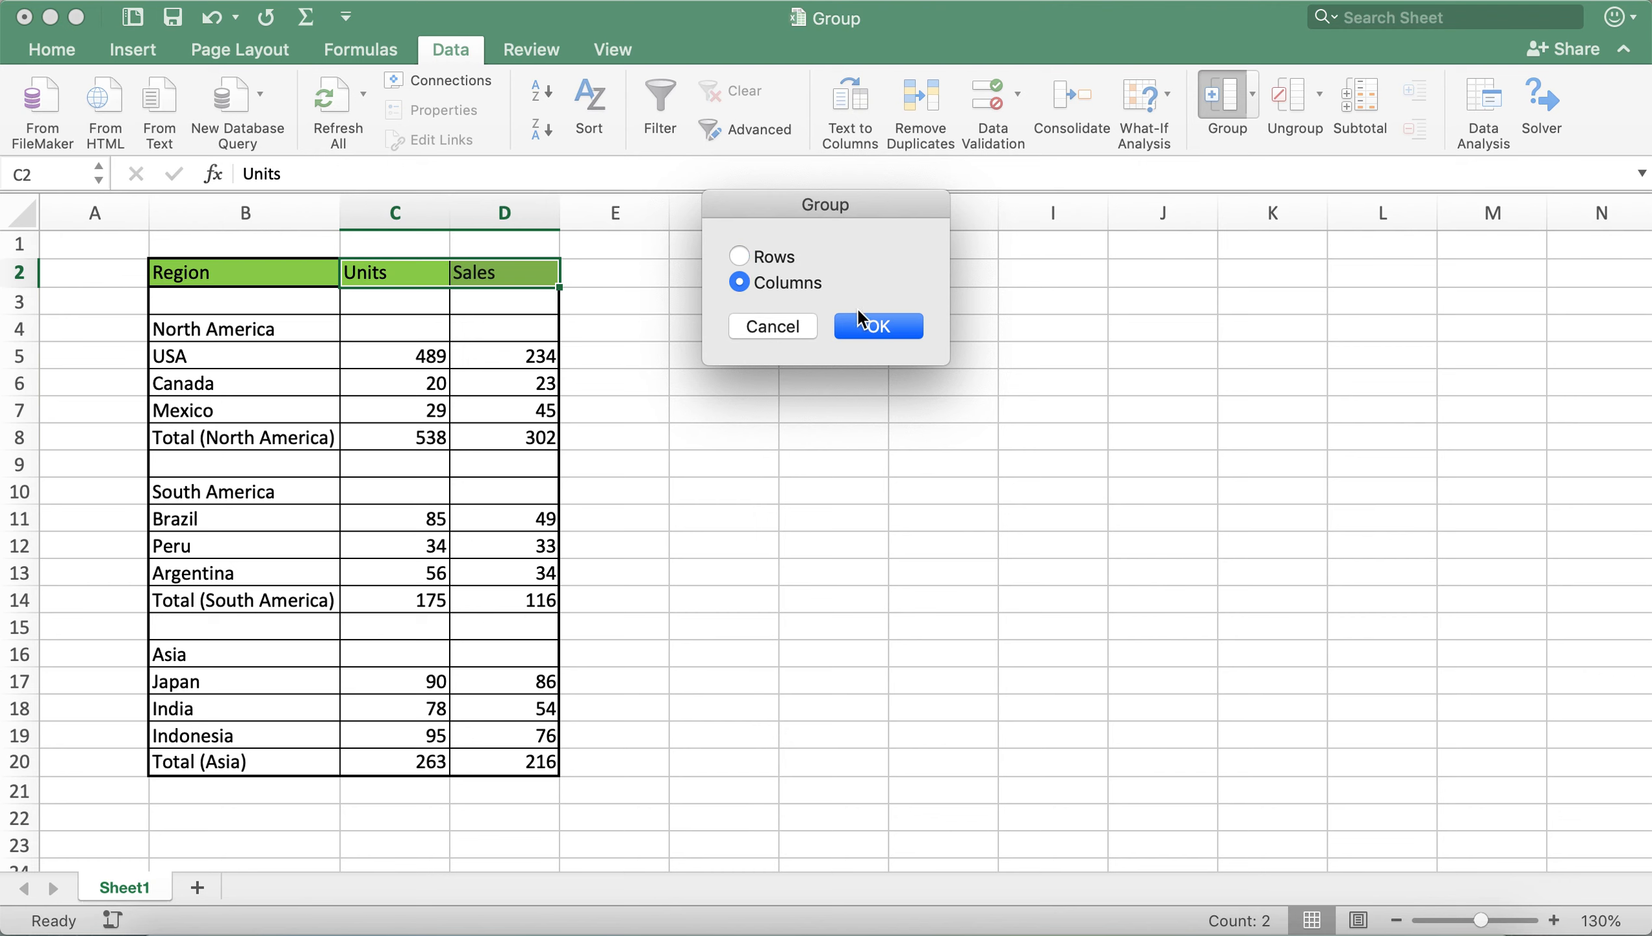
click(878, 326)
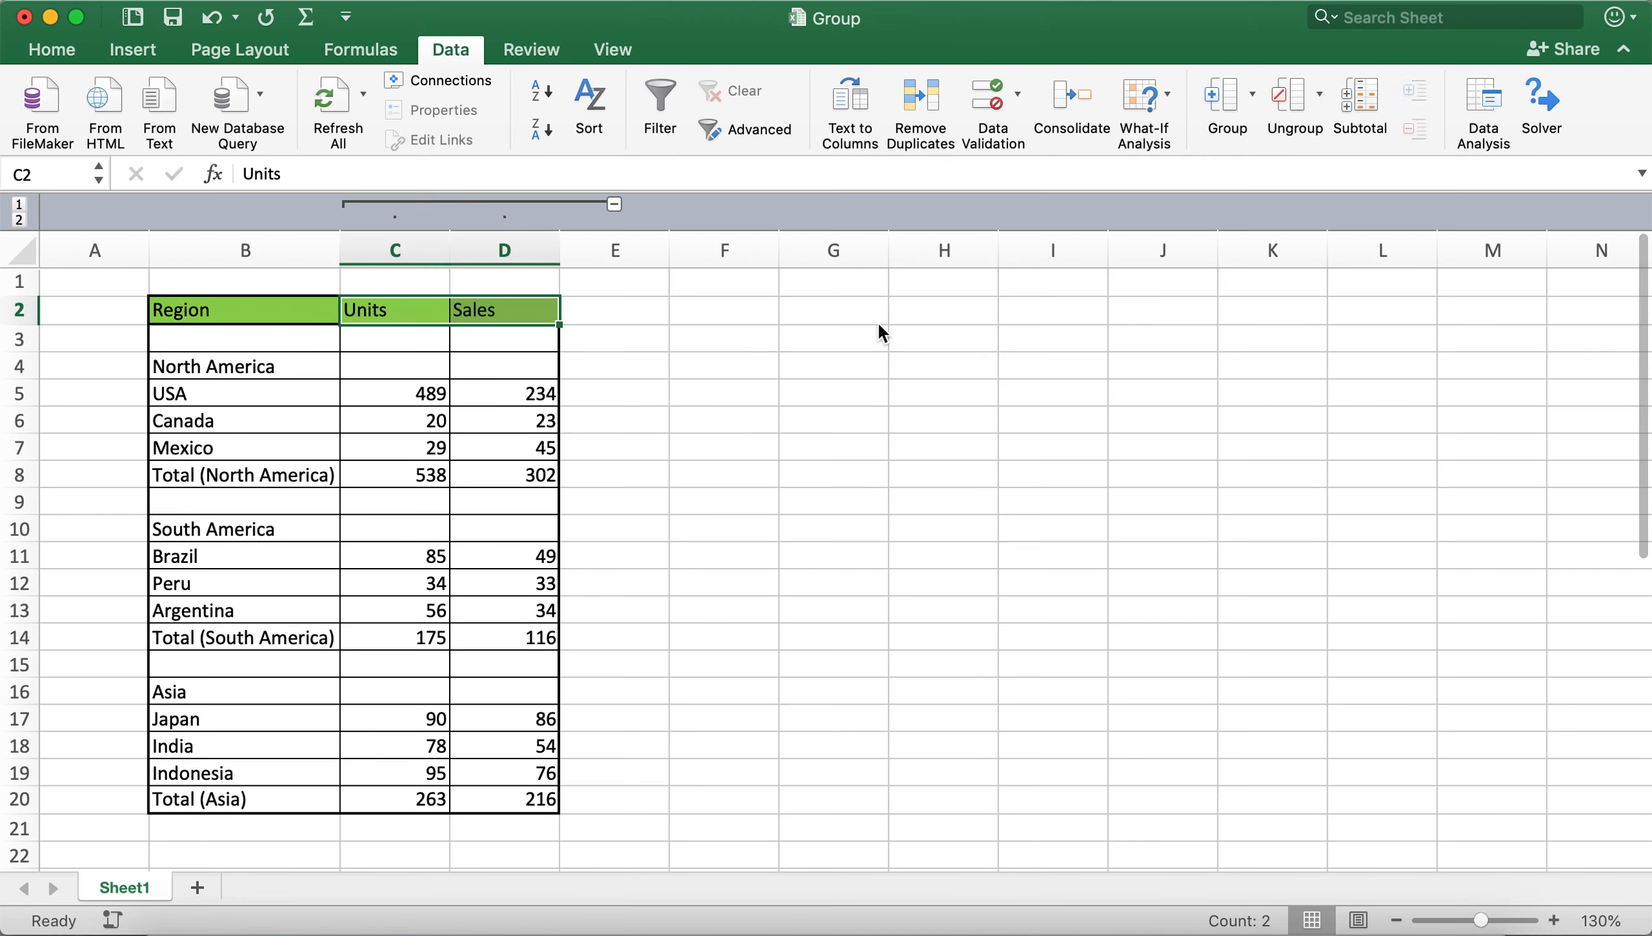
click(782, 391)
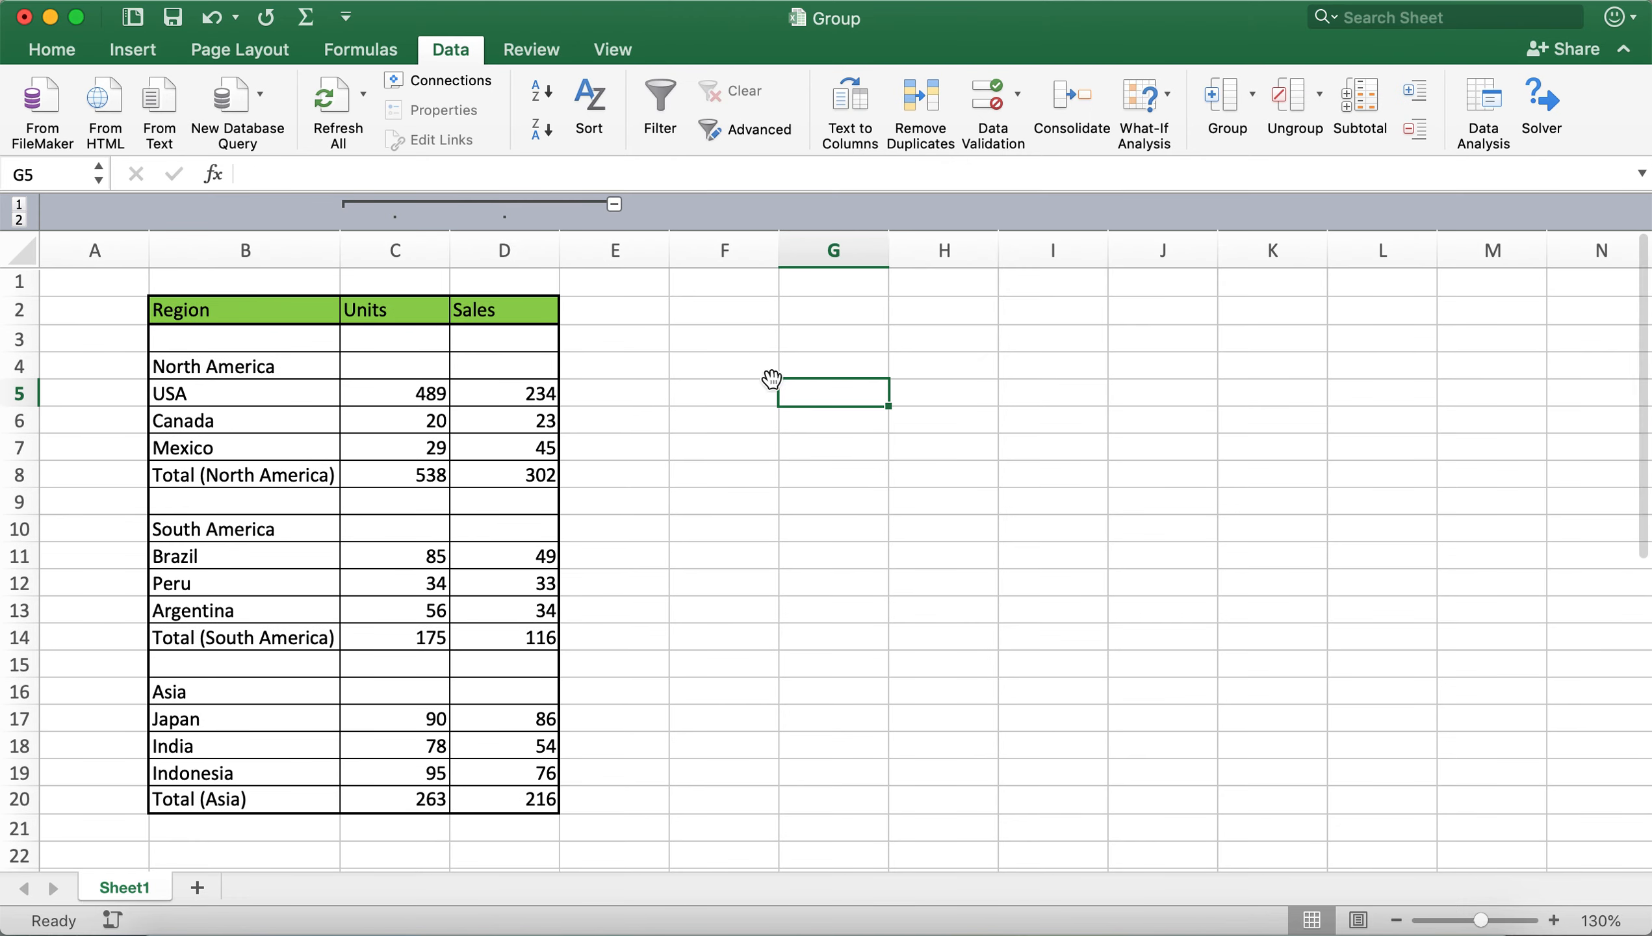
click(616, 203)
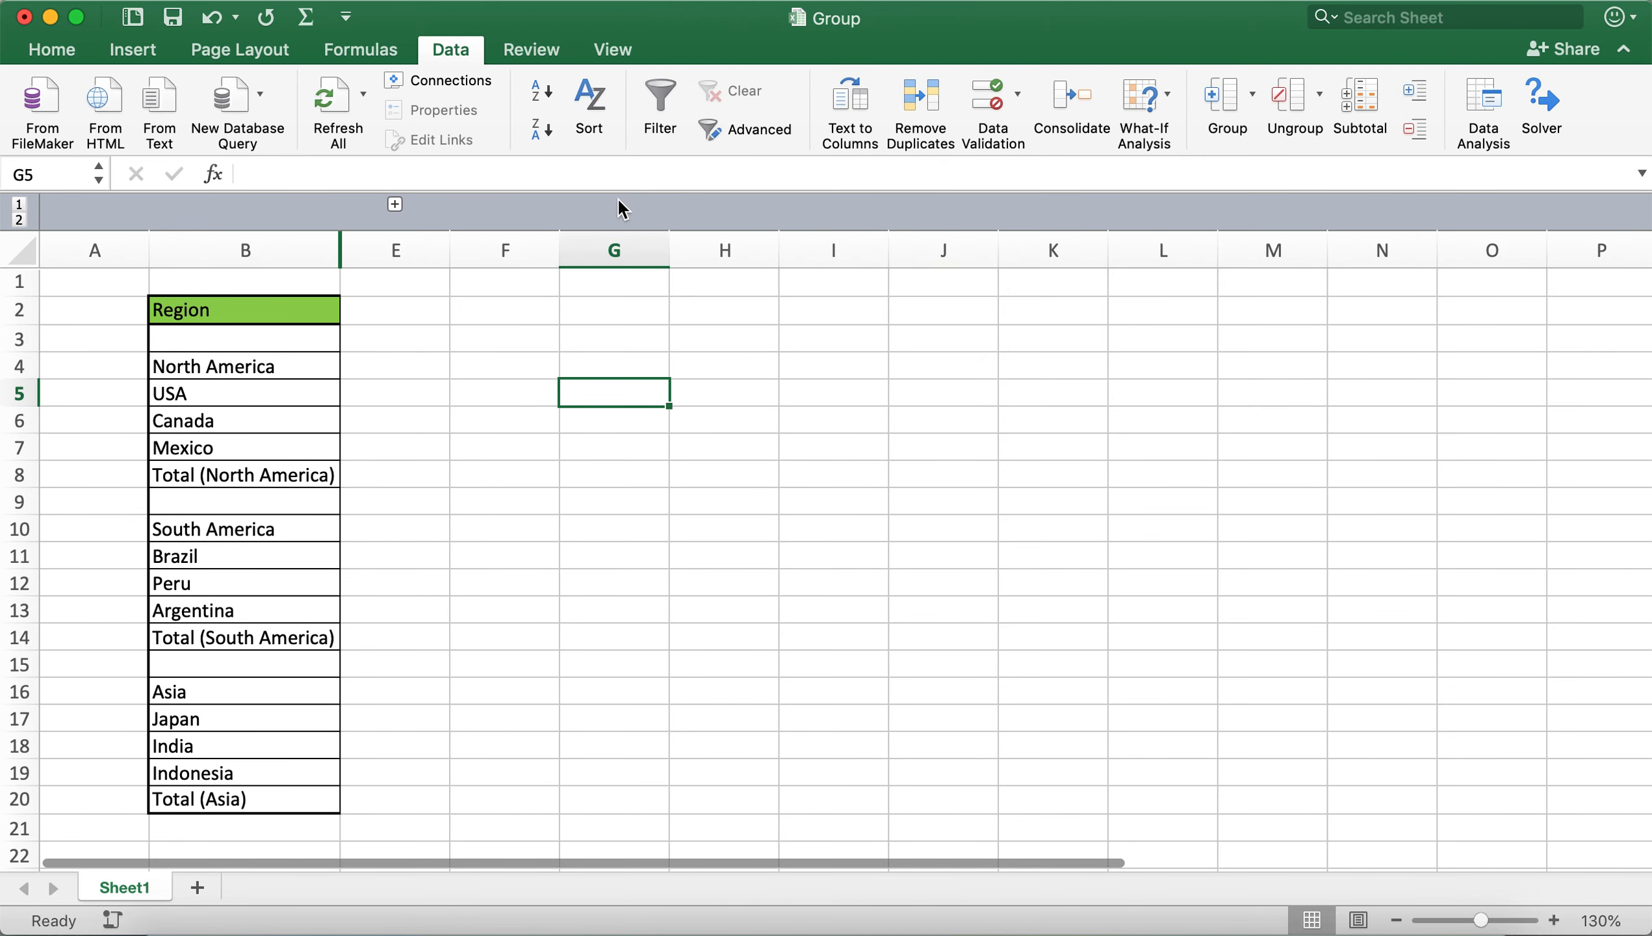
click(396, 204)
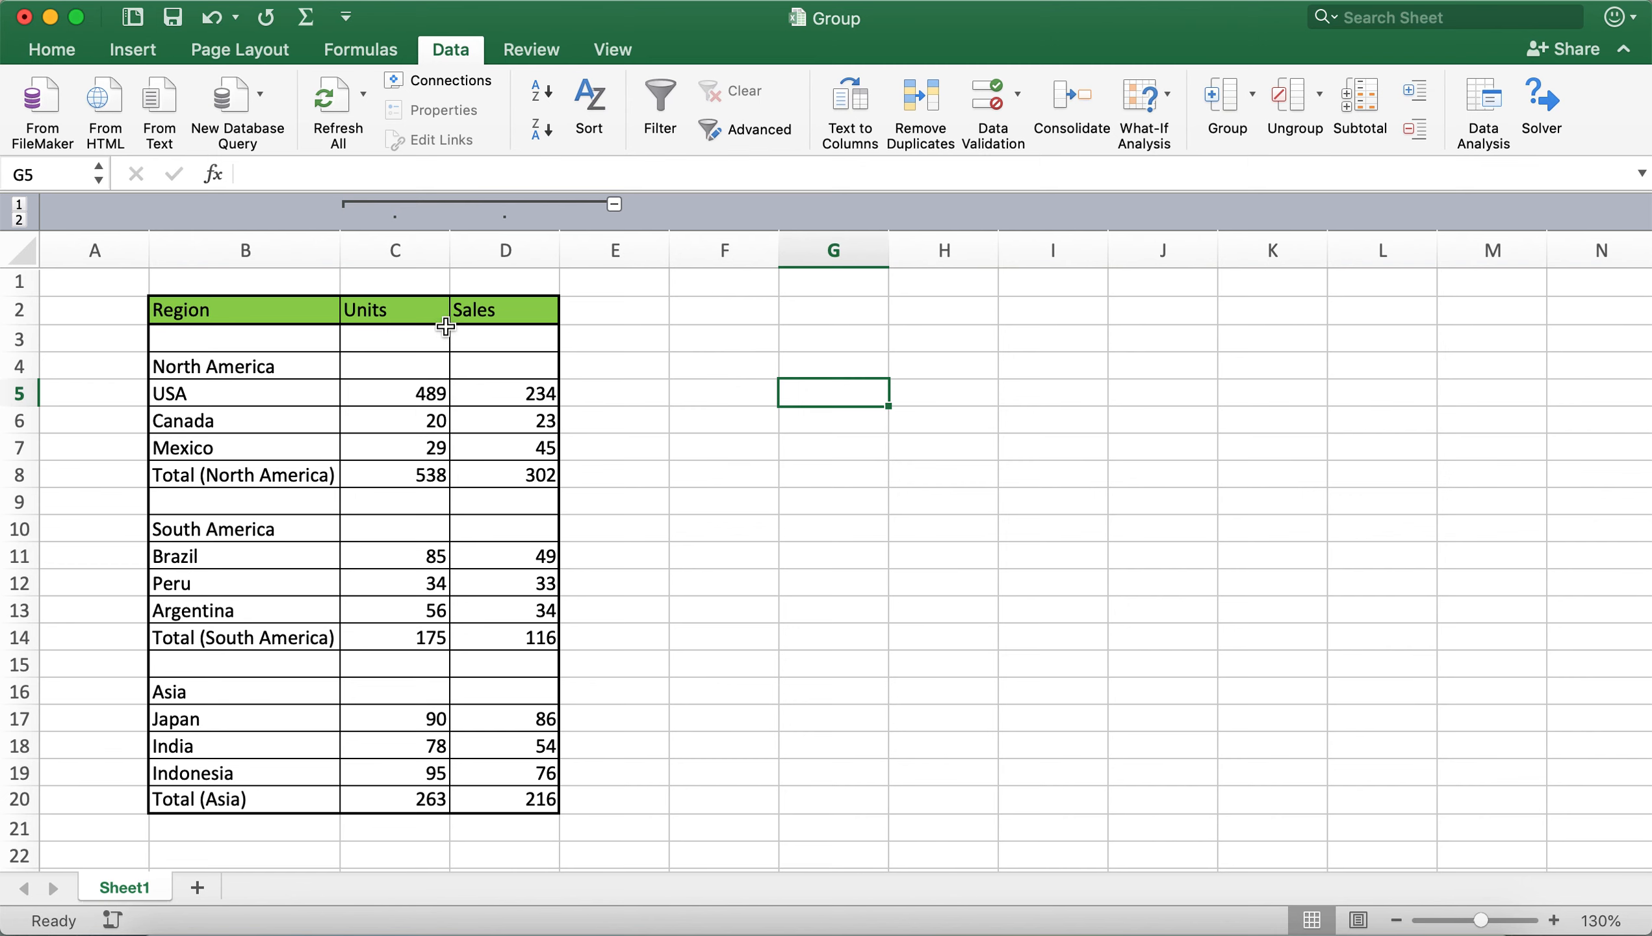
Ungroup the Units and Sales columns, choosing Columns as what to ungroup
drag(435, 307, 517, 309)
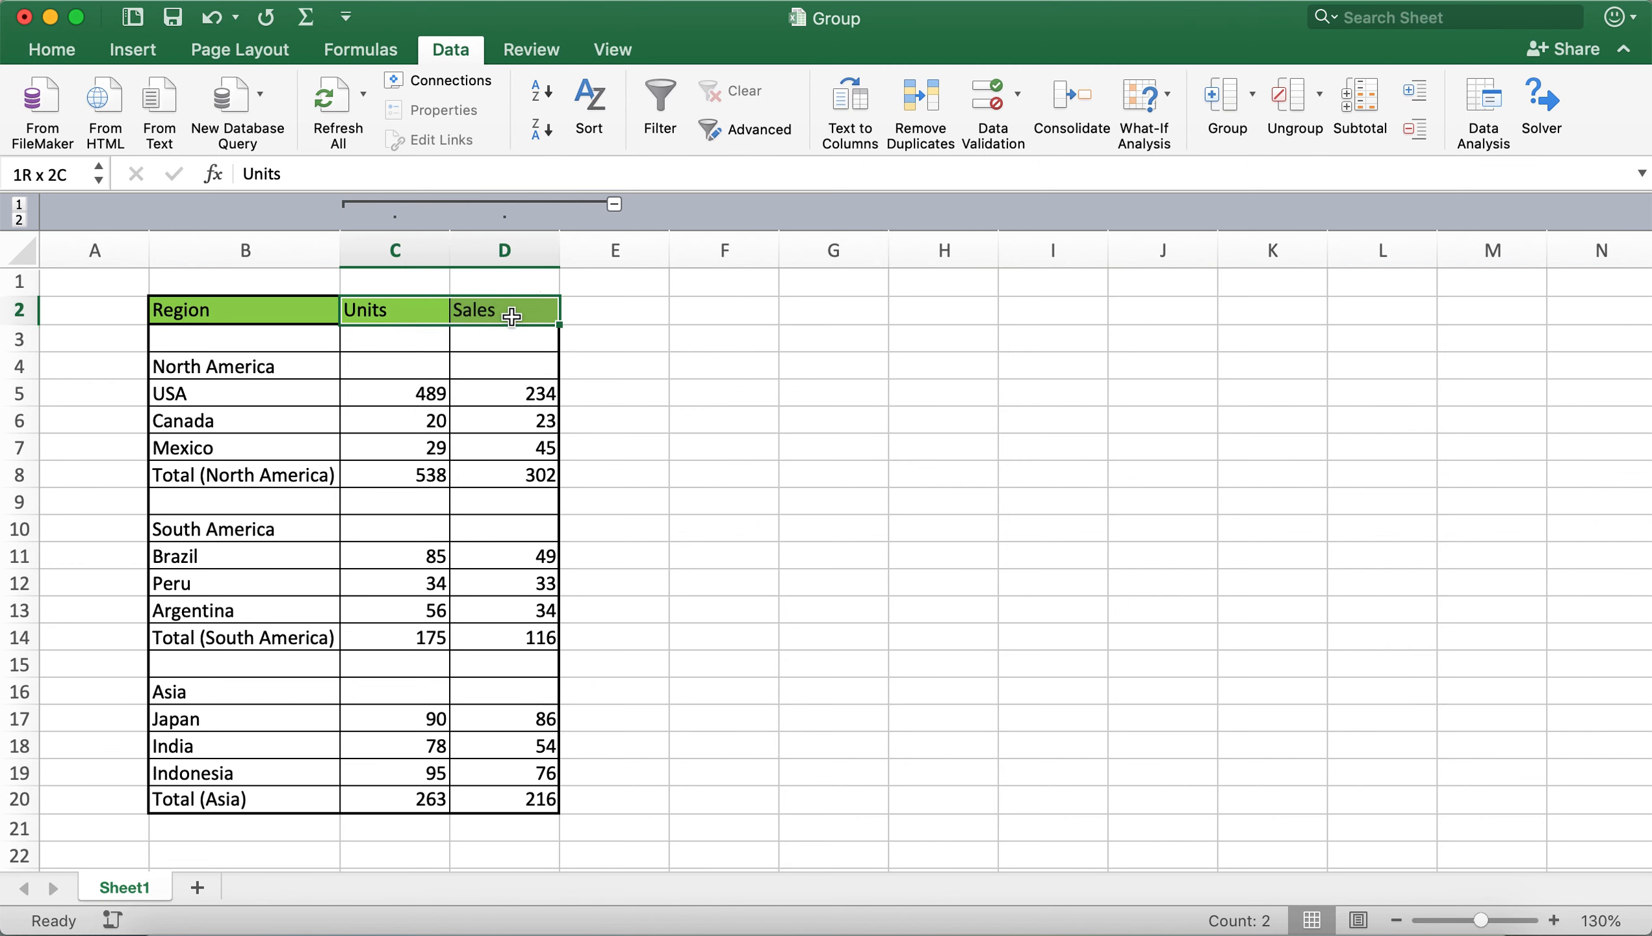
click(1296, 119)
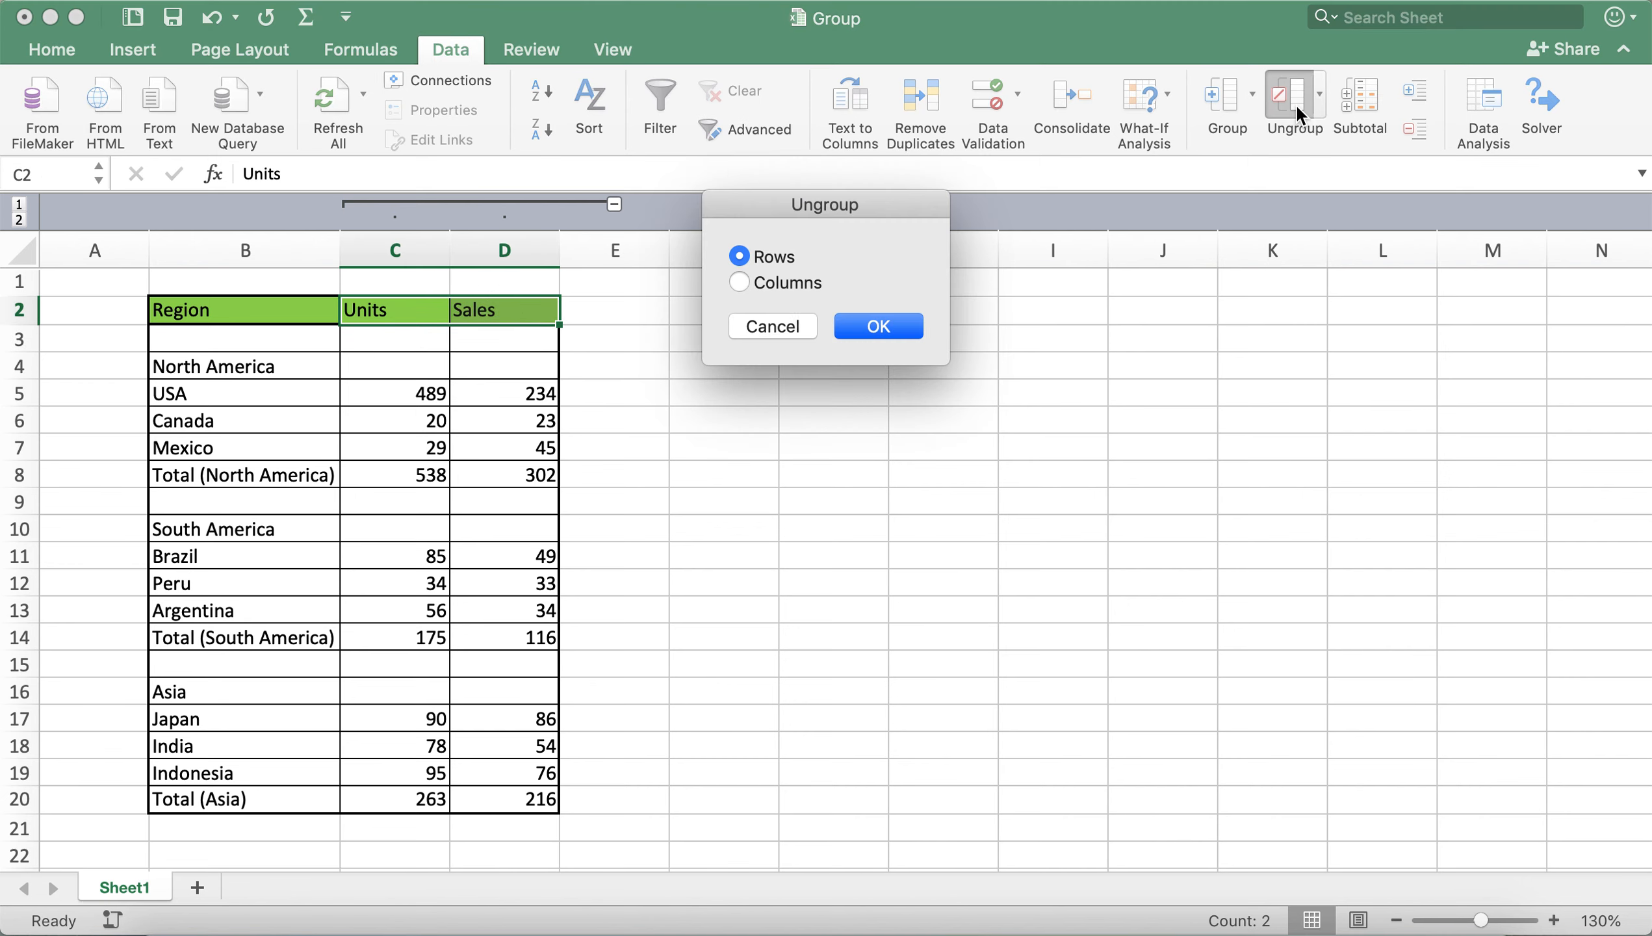
click(820, 285)
click(901, 334)
click(844, 389)
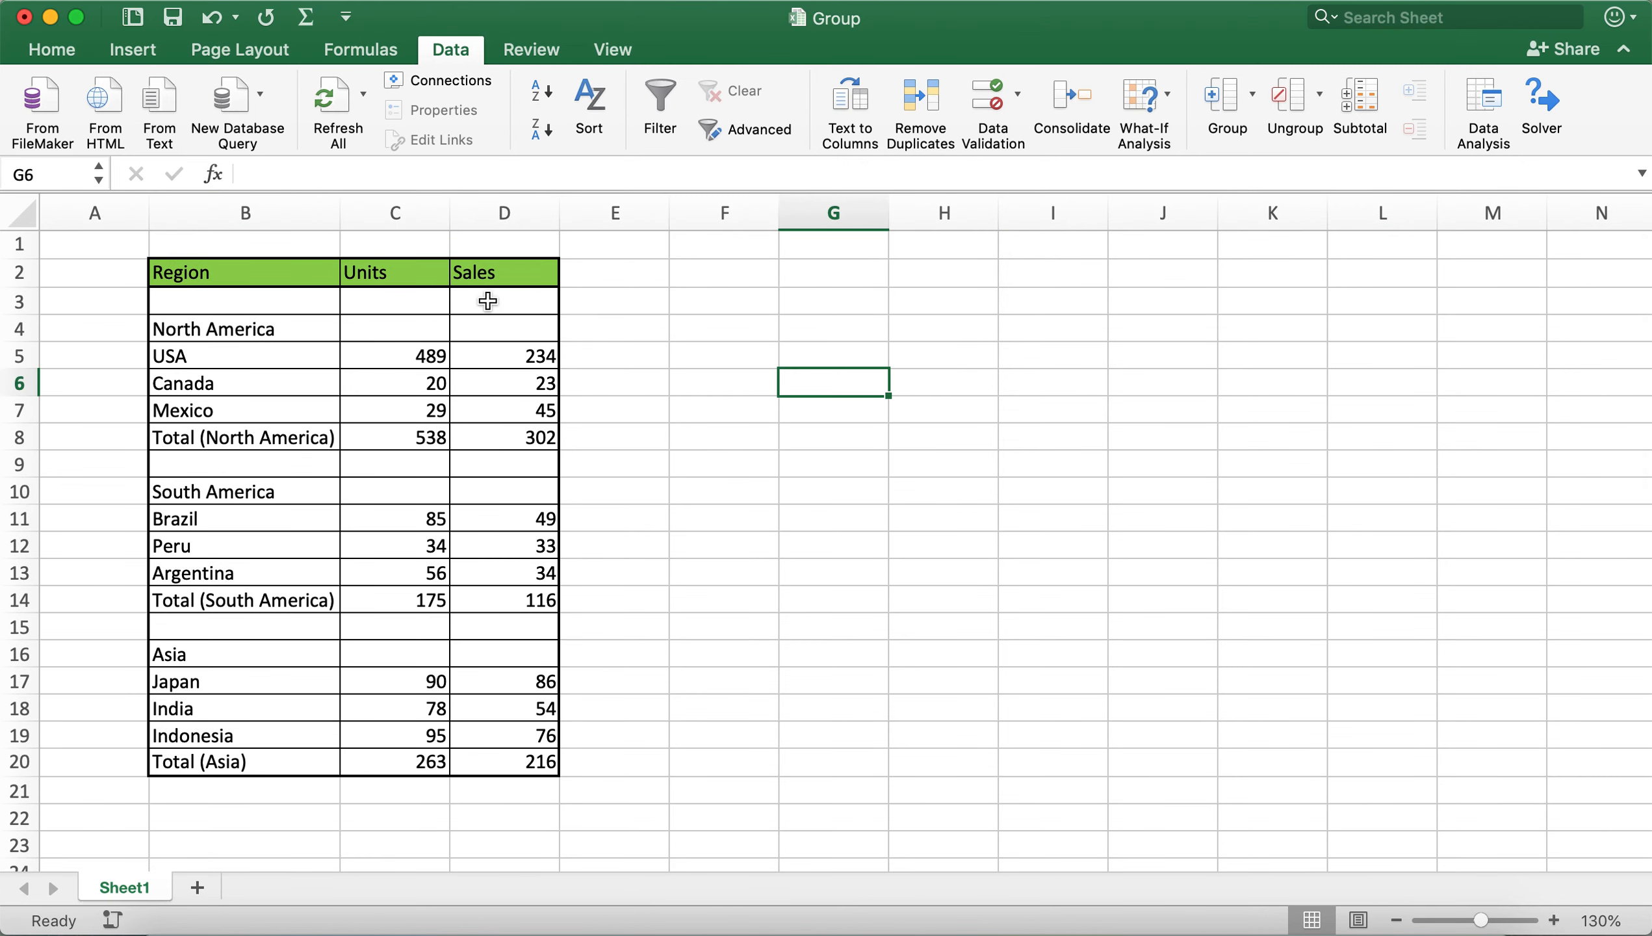
drag(432, 278, 508, 279)
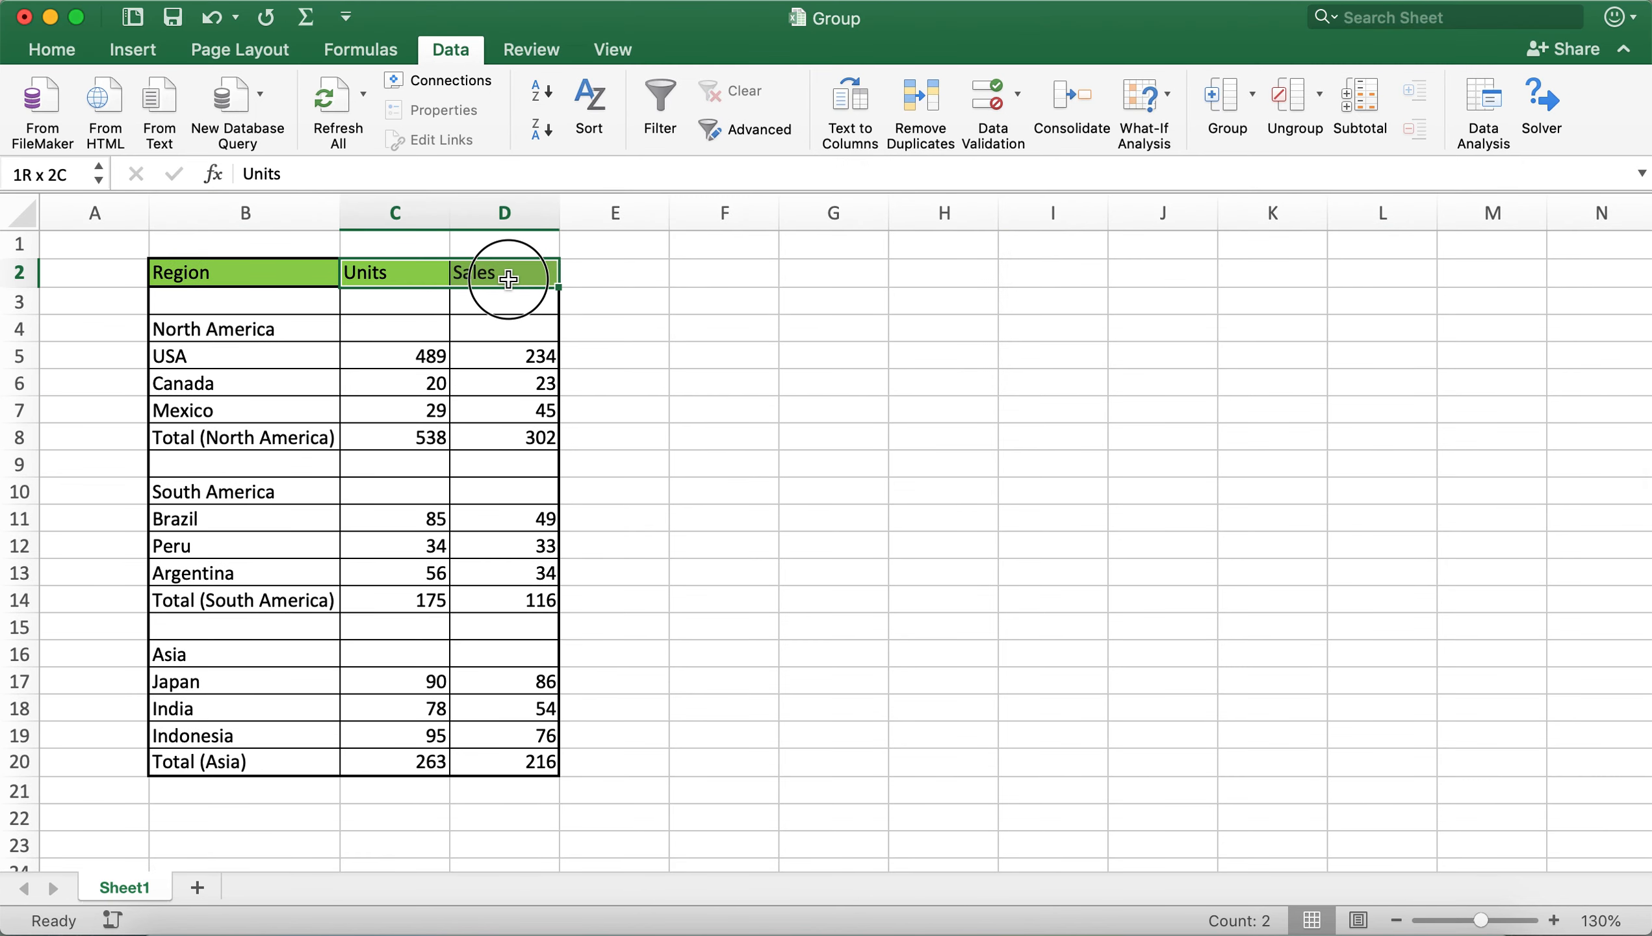
click(838, 465)
click(1041, 508)
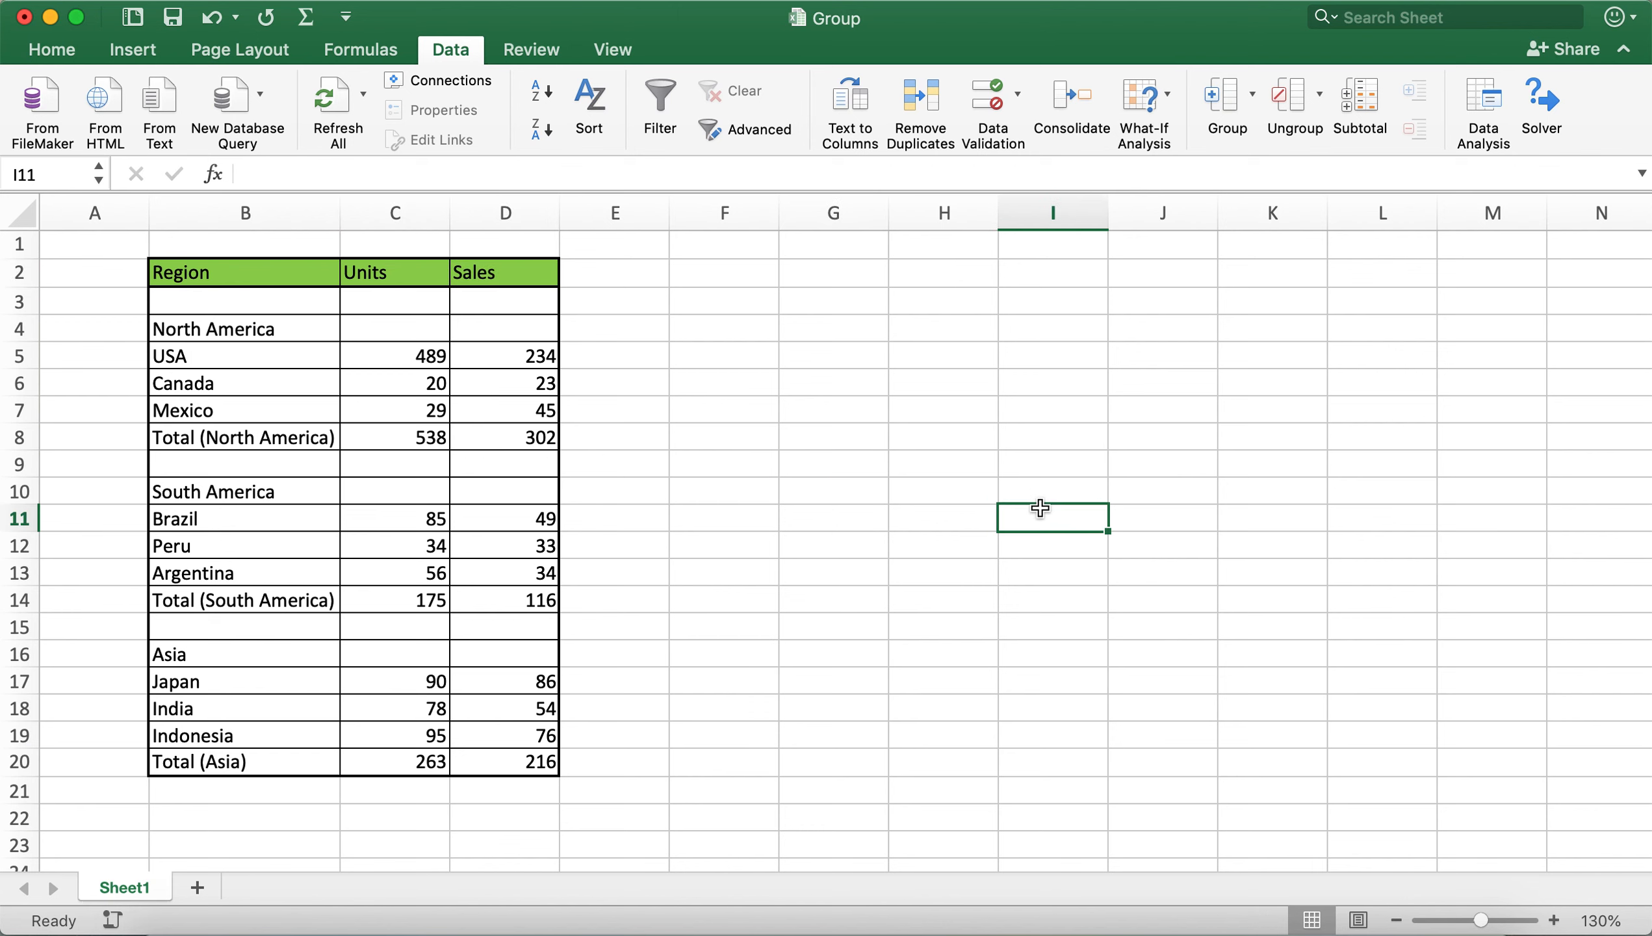